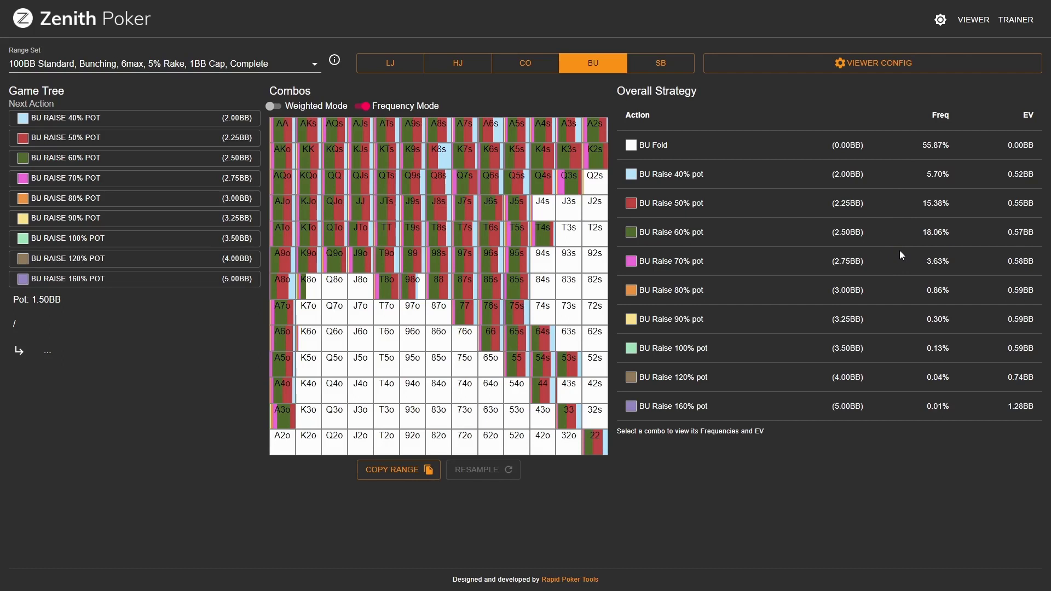
- Open the game tree line where BU raises 60% pot (2.50BB) and SB folds
{"action": "left_click", "coordinate": [841, 174]}
{"action": "left_click", "coordinate": [839, 289]}
{"action": "left_click_drag", "start_coordinate": [835, 233], "coordinate": [850, 237]}
{"action": "left_click", "coordinate": [249, 159]}
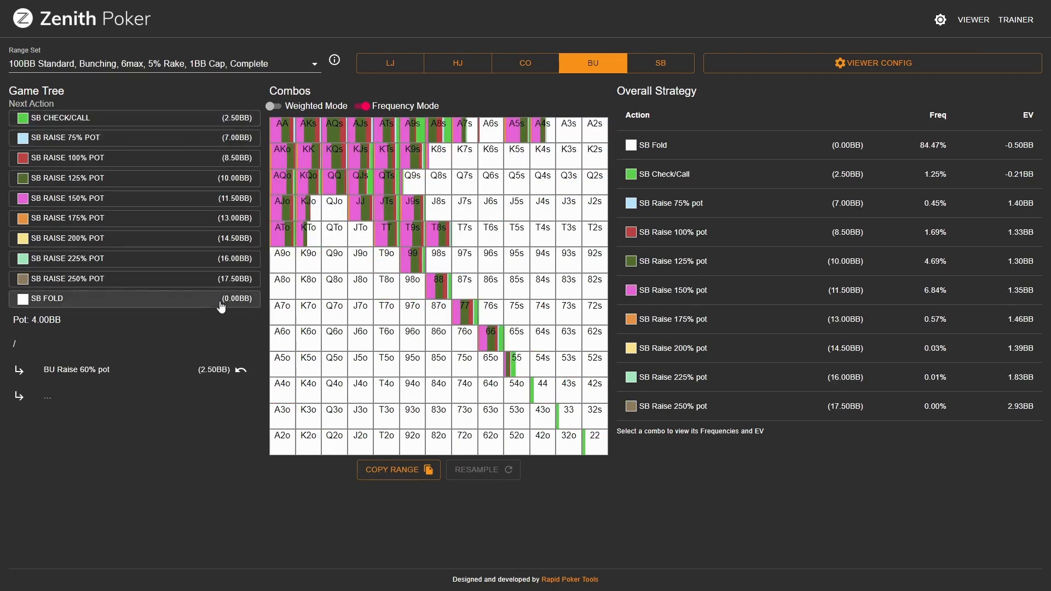
{"action": "left_click", "coordinate": [219, 300]}
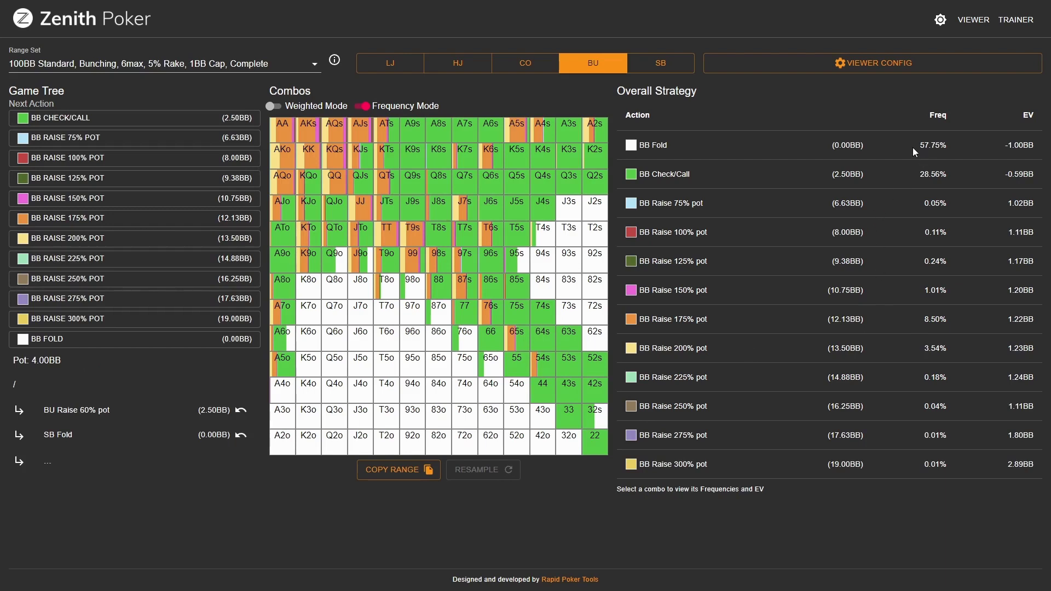
- Examine BB's fold frequency and the 175% and 200% pot raise sizes against the 2.50BB BU raise
{"action": "left_click_drag", "start_coordinate": [914, 147], "coordinate": [947, 146]}
{"action": "left_click_drag", "start_coordinate": [828, 322], "coordinate": [867, 323]}
{"action": "left_click", "coordinate": [867, 327]}
{"action": "left_click_drag", "start_coordinate": [829, 353], "coordinate": [872, 351]}
{"action": "left_click", "coordinate": [871, 368]}
{"action": "left_click_drag", "start_coordinate": [827, 348], "coordinate": [833, 351]}
- Change the line to BU raising 50% pot with SB folding, and inspect BB's strategy for 84s, A4o, T2s, T4s and 76o
{"action": "left_click", "coordinate": [241, 410]}
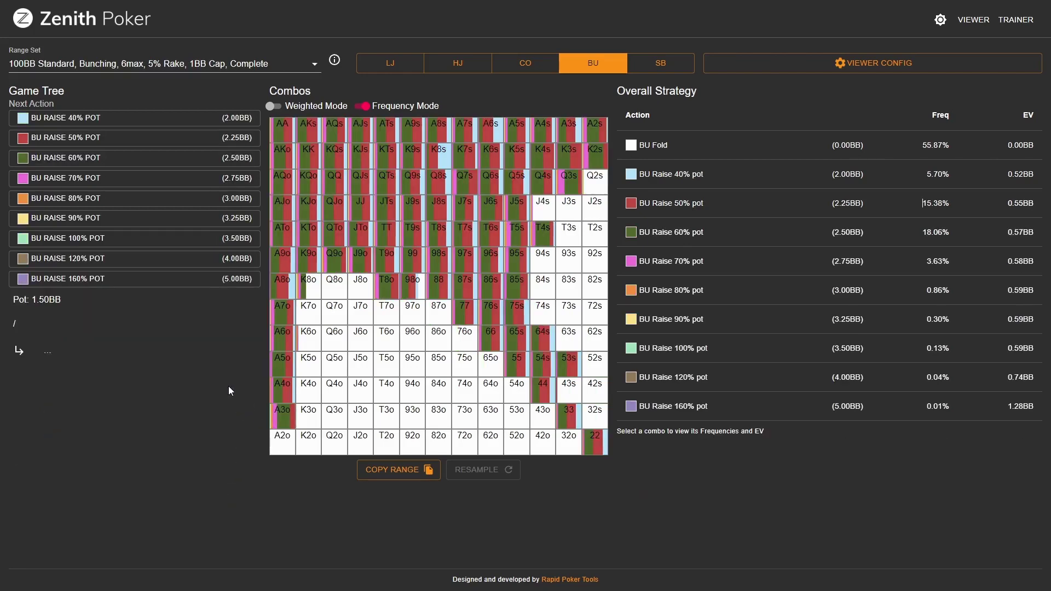
{"action": "left_click", "coordinate": [215, 141]}
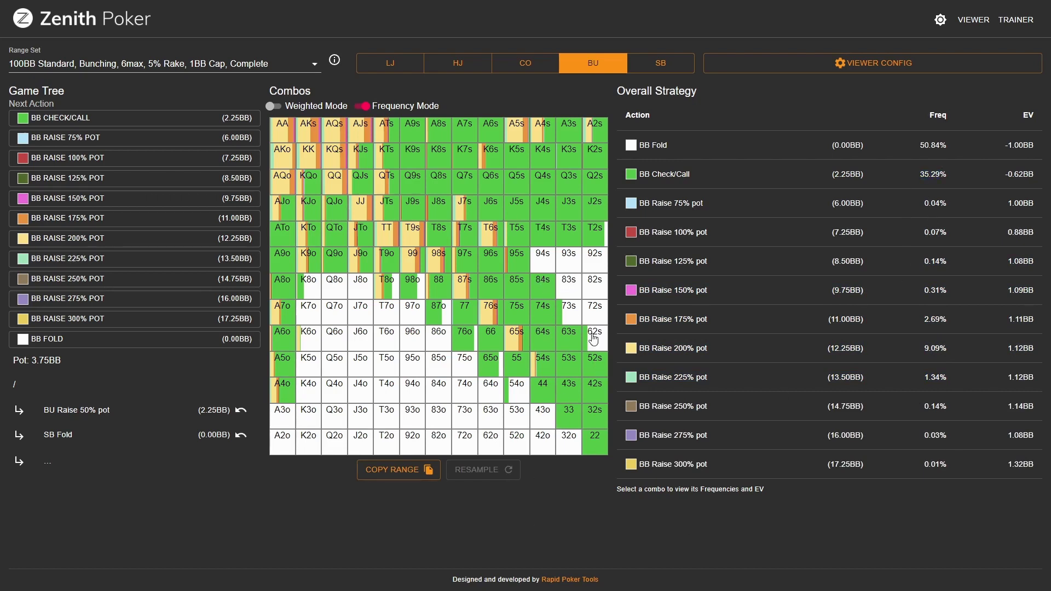
{"action": "left_click", "coordinate": [542, 293]}
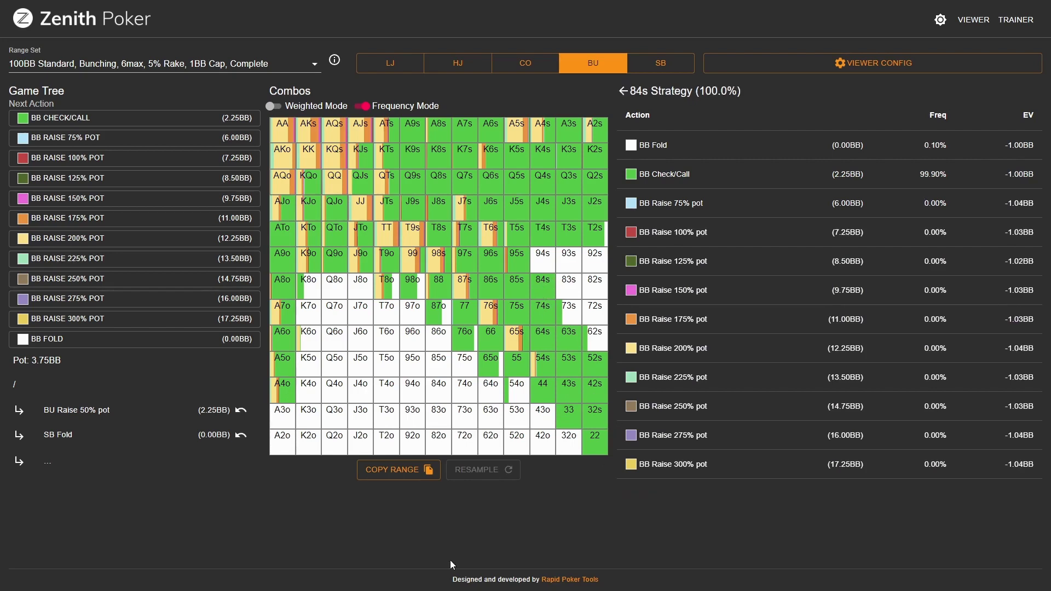
{"action": "left_click", "coordinate": [288, 398]}
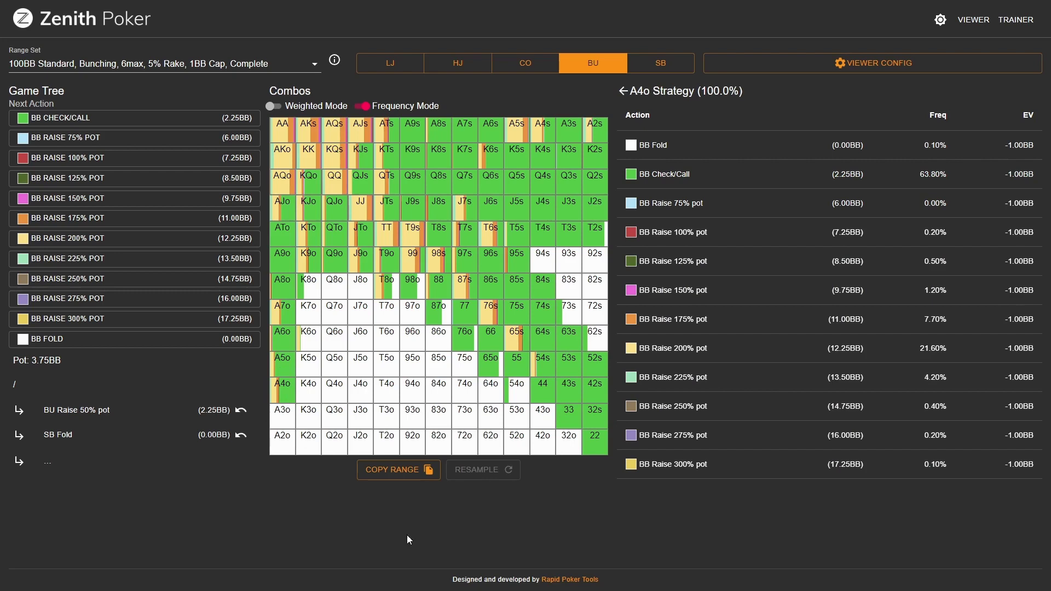
{"action": "left_click", "coordinate": [595, 240]}
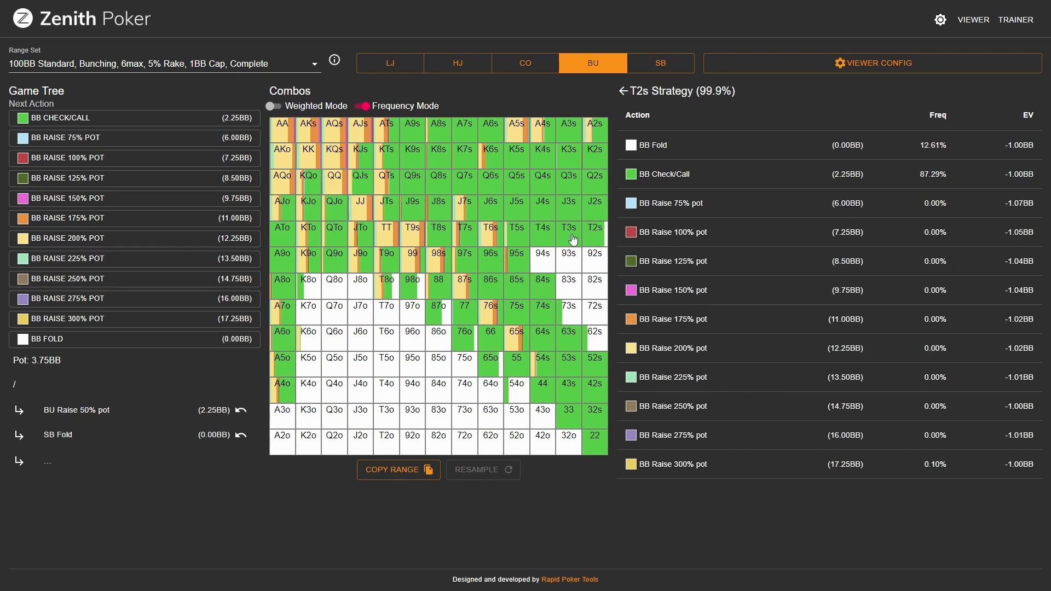
{"action": "left_click", "coordinate": [541, 237]}
{"action": "left_click", "coordinate": [602, 239]}
{"action": "left_click", "coordinate": [467, 343]}
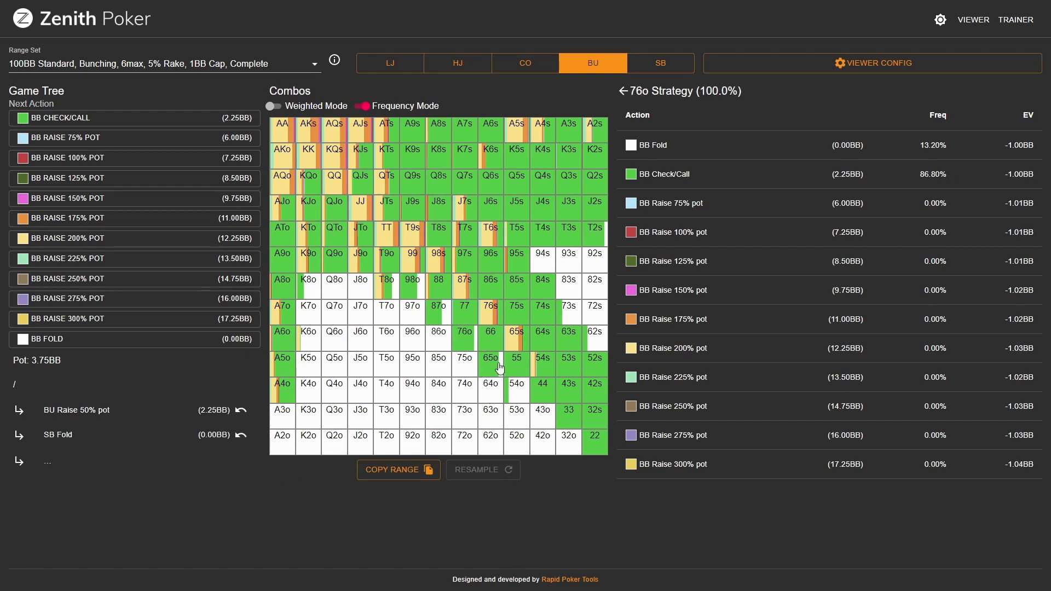
- Change the line to BU raising 40% pot (2.00BB) with SB folding
{"action": "left_click", "coordinate": [241, 410]}
{"action": "left_click", "coordinate": [199, 120]}
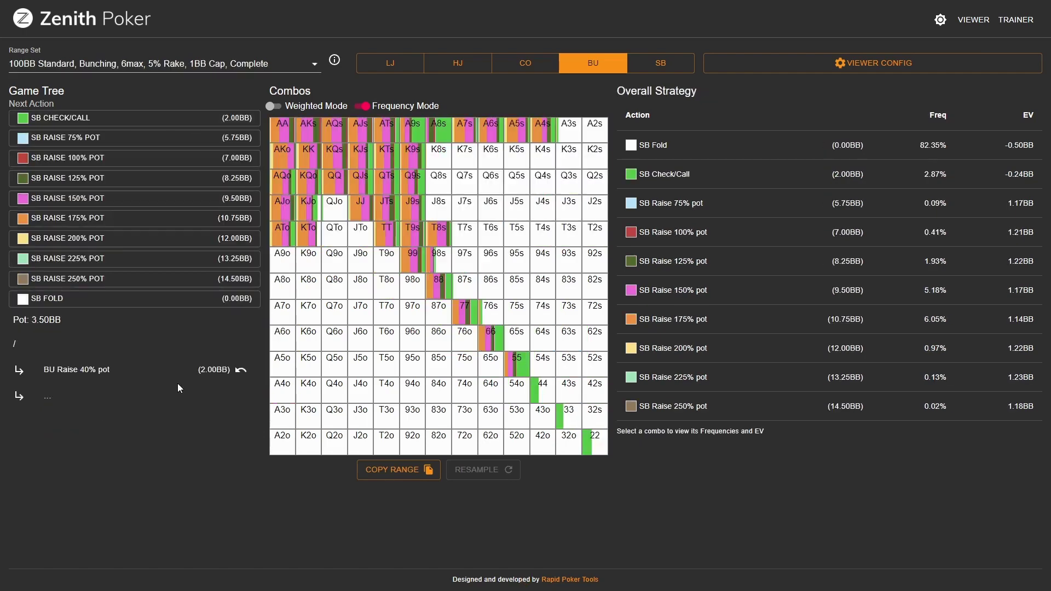
{"action": "left_click", "coordinate": [193, 299]}
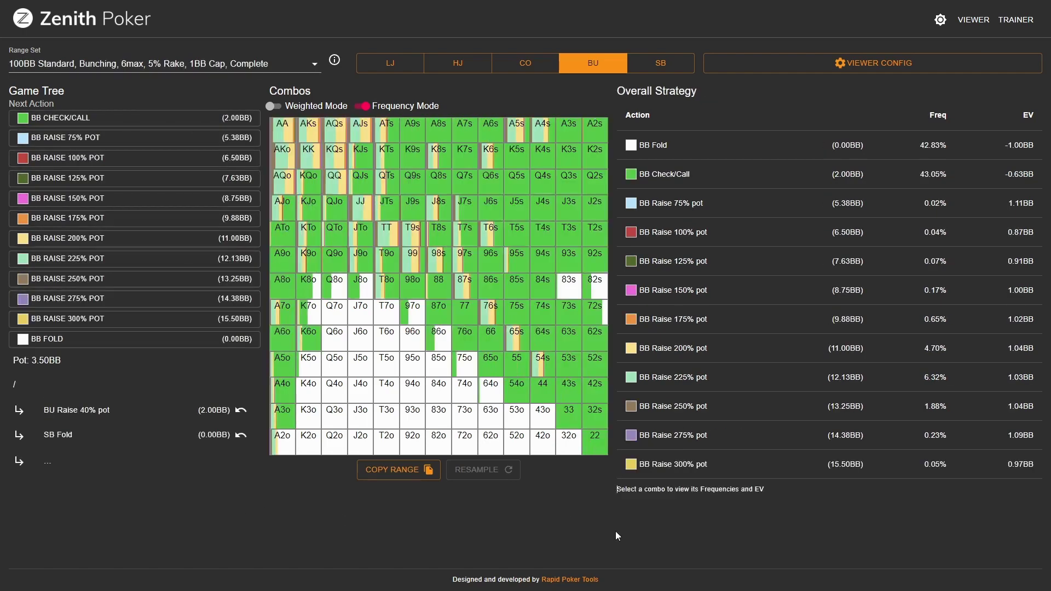
- Inspect BB's strategy against the 2.00BB raise for 54o, 98o, 83s, 72s and A2o
{"action": "left_click", "coordinate": [506, 391]}
{"action": "left_click", "coordinate": [415, 291]}
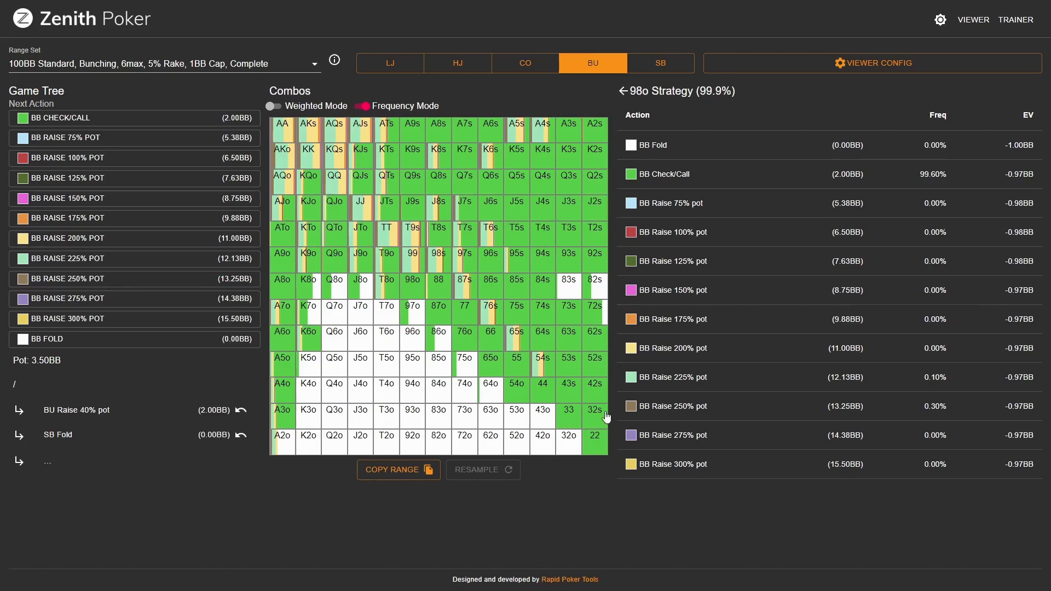
{"action": "left_click", "coordinate": [576, 290]}
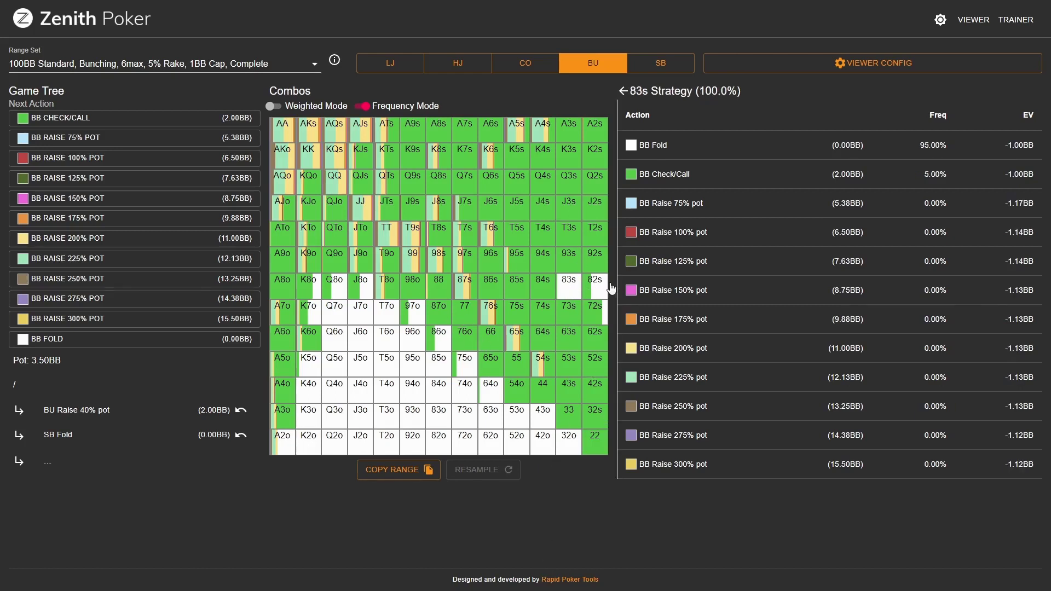
{"action": "left_click", "coordinate": [596, 309]}
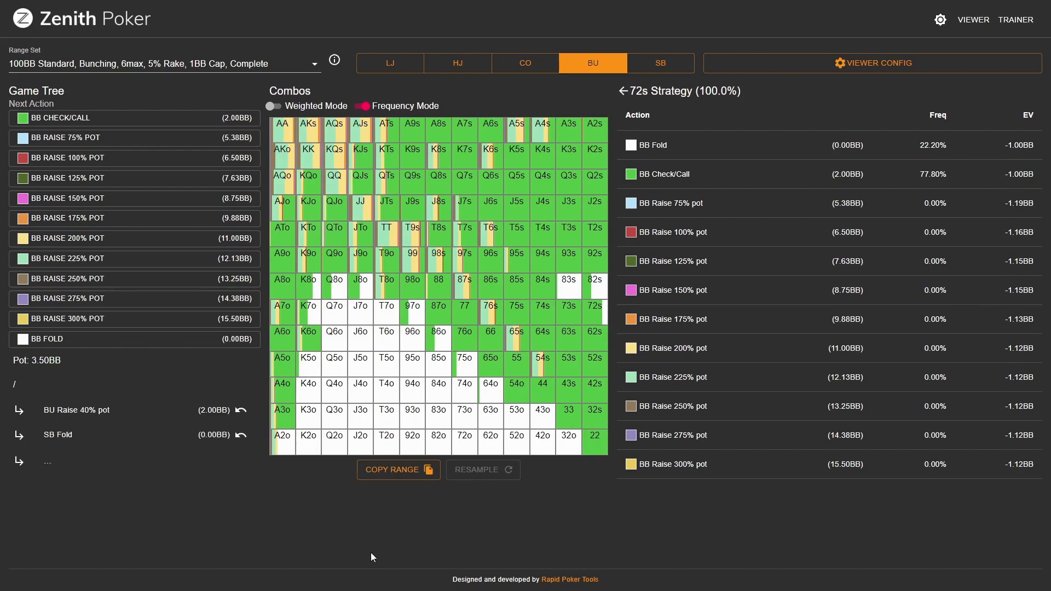
{"action": "left_click", "coordinate": [281, 451]}
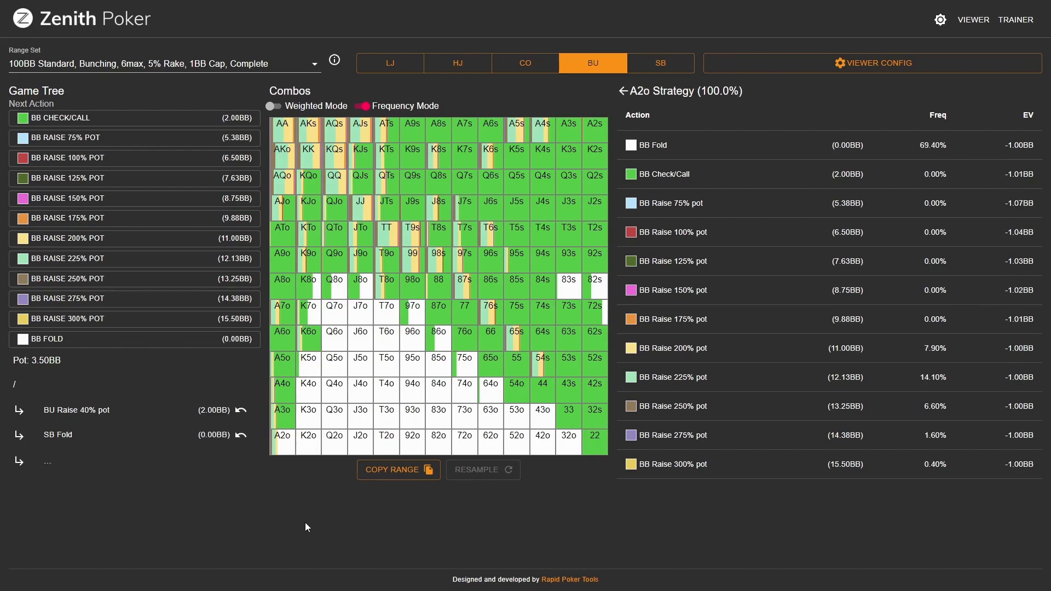
- Change the line to BU raising 70% pot with SB folding, and examine BB's raise sizes and call frequency
{"action": "left_click", "coordinate": [241, 410]}
{"action": "left_click", "coordinate": [213, 183]}
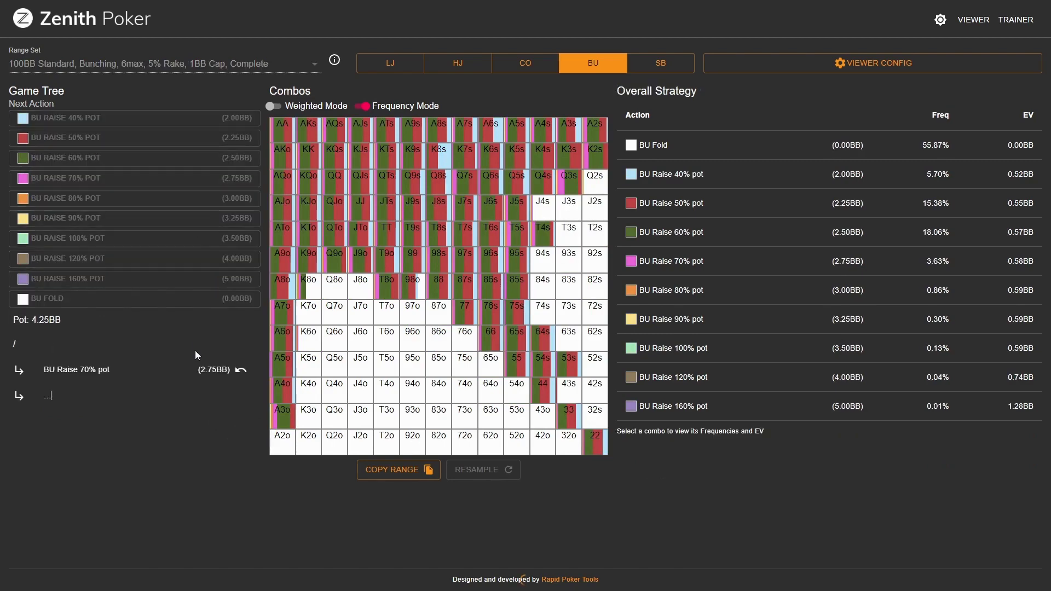
{"action": "left_click", "coordinate": [193, 308]}
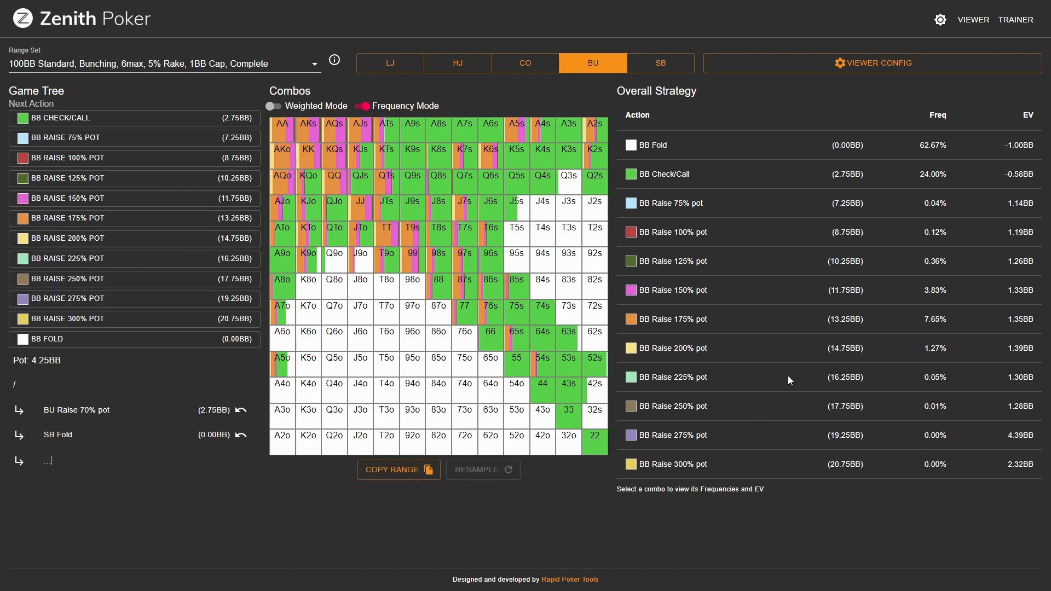
{"action": "left_click_drag", "start_coordinate": [828, 323], "coordinate": [948, 378]}
{"action": "left_click", "coordinate": [938, 352]}
{"action": "left_click_drag", "start_coordinate": [920, 174], "coordinate": [946, 175]}
- Change the line to BU raising 80% pot (3.00BB) with SB folding, and examine BB's overall strategy
{"action": "left_click", "coordinate": [241, 410]}
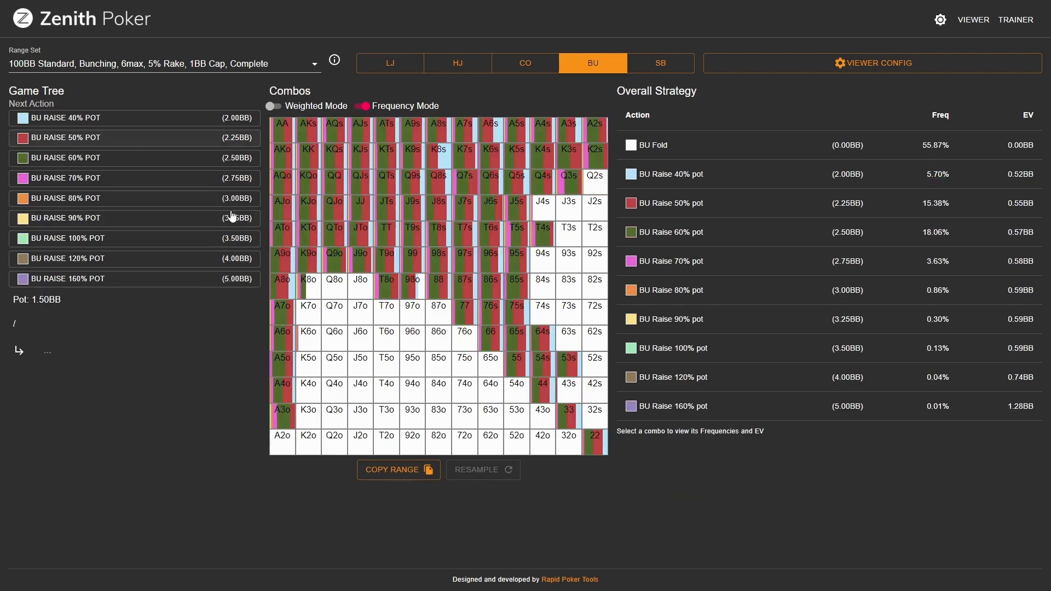
{"action": "left_click", "coordinate": [231, 198]}
{"action": "left_click", "coordinate": [144, 300]}
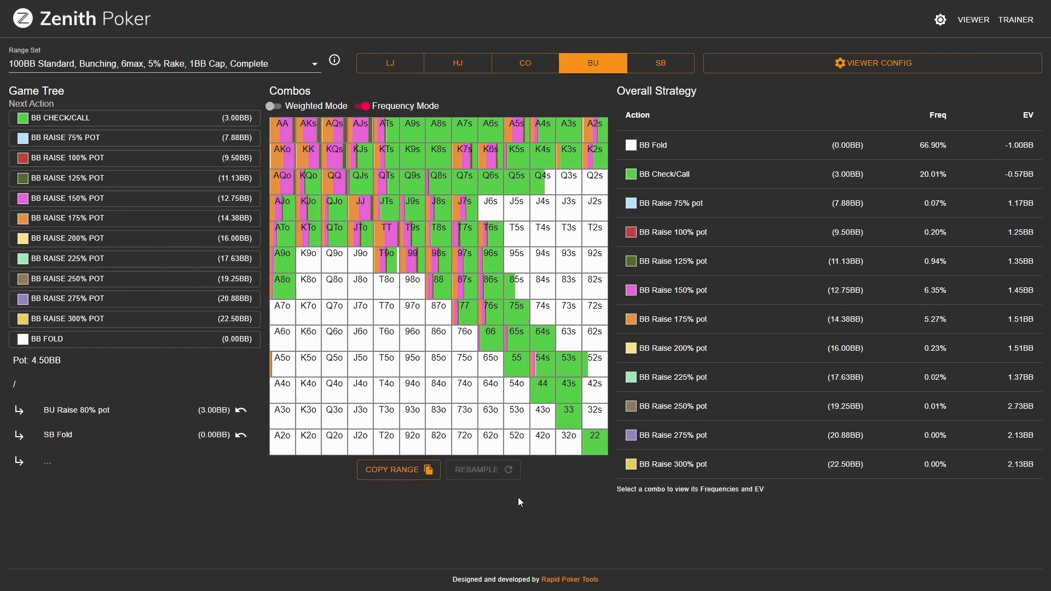
{"action": "left_click", "coordinate": [921, 475]}
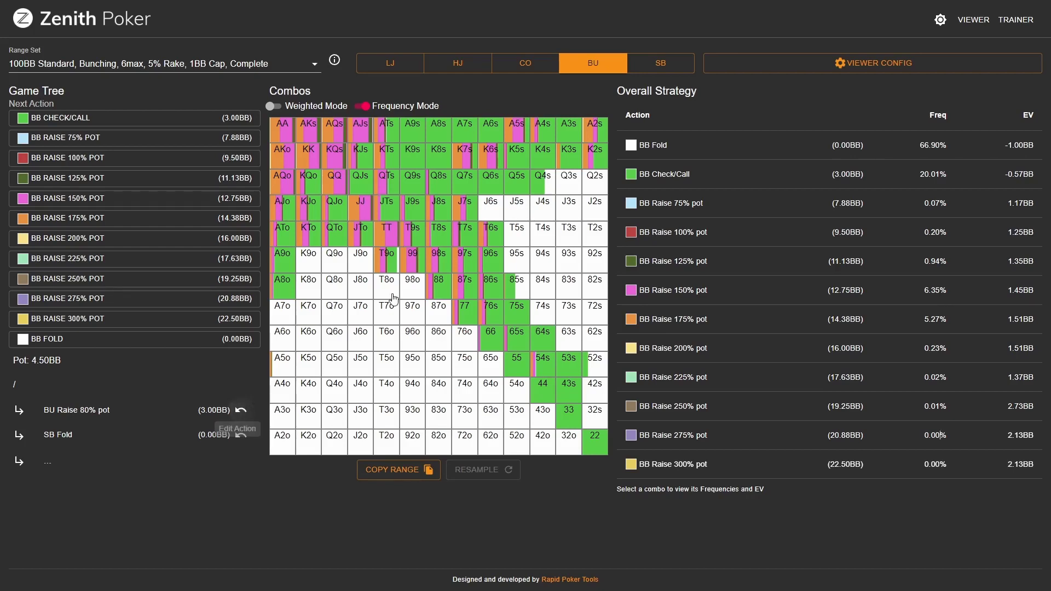
- Change the line to BU raising 160% pot (5.00BB) with SB folding
{"action": "left_click", "coordinate": [241, 413]}
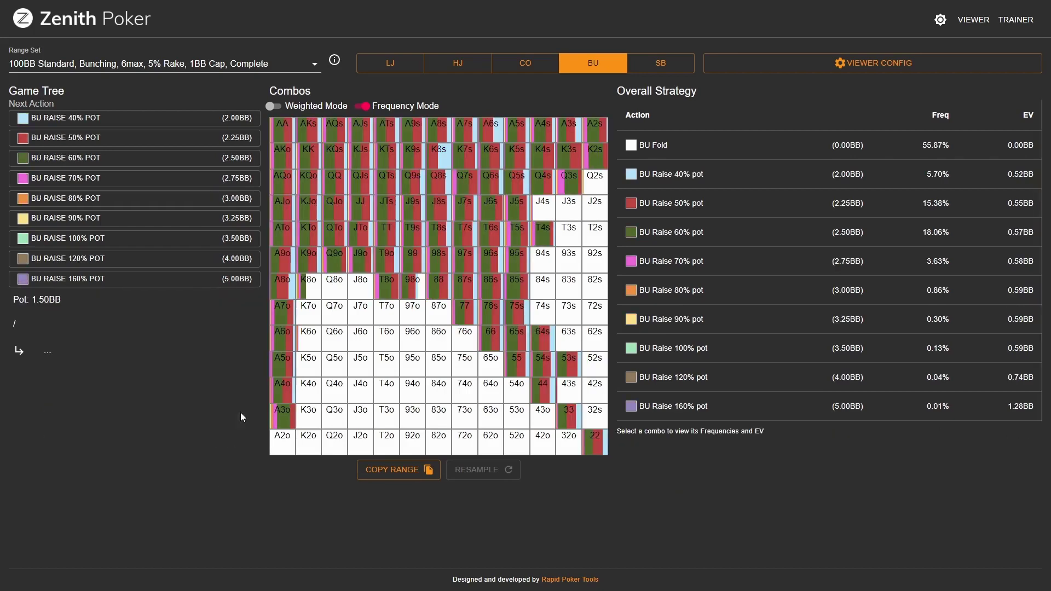
{"action": "left_click", "coordinate": [242, 280]}
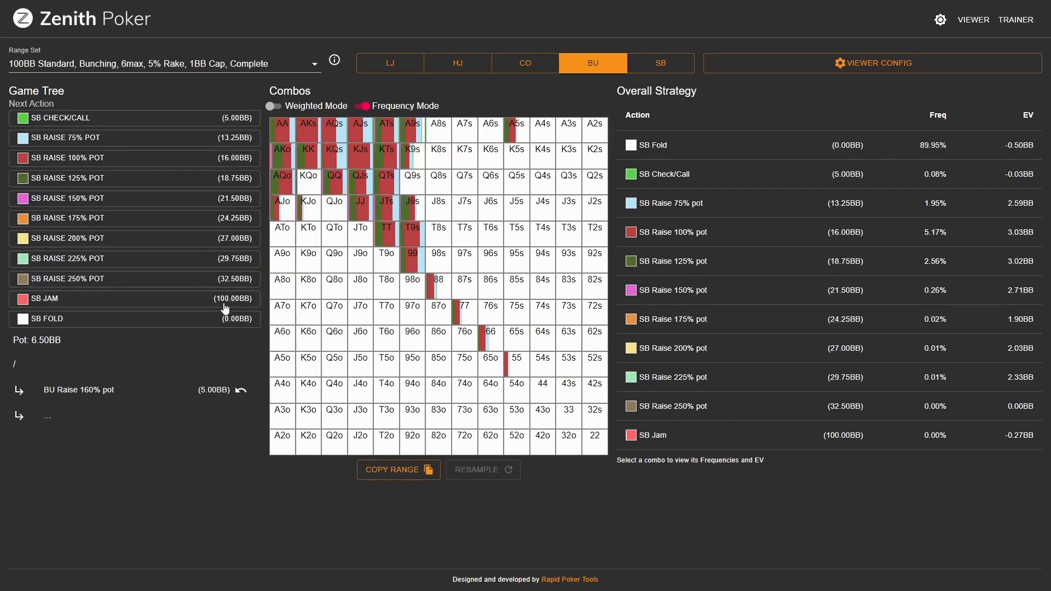
{"action": "left_click", "coordinate": [218, 319]}
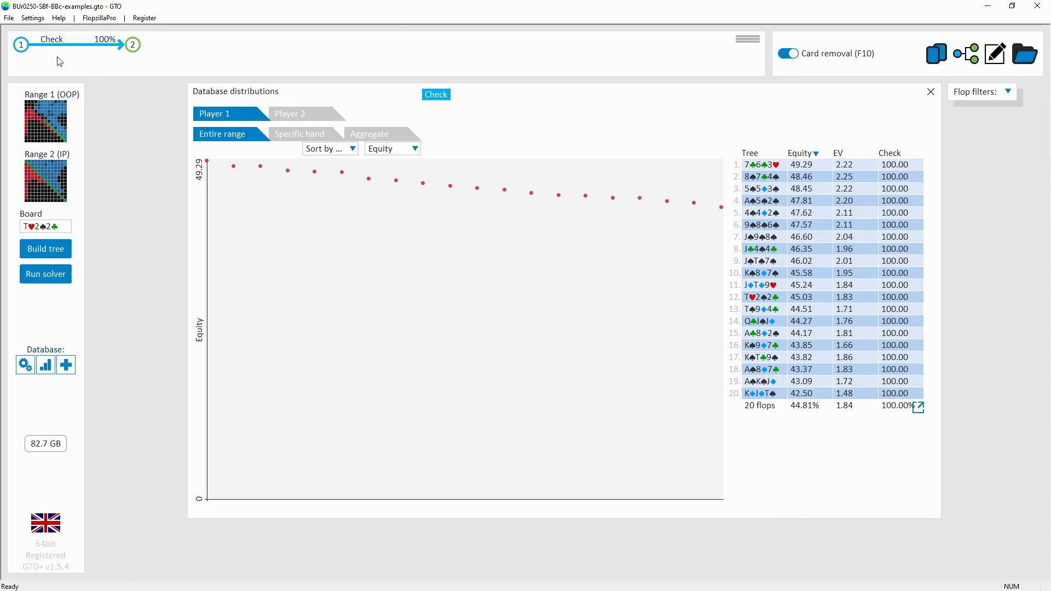
- In GTO+, open Player 2's decision after the check on T♥2♠2♣ and briefly isolate the no made hand category
{"action": "left_click", "coordinate": [132, 44]}
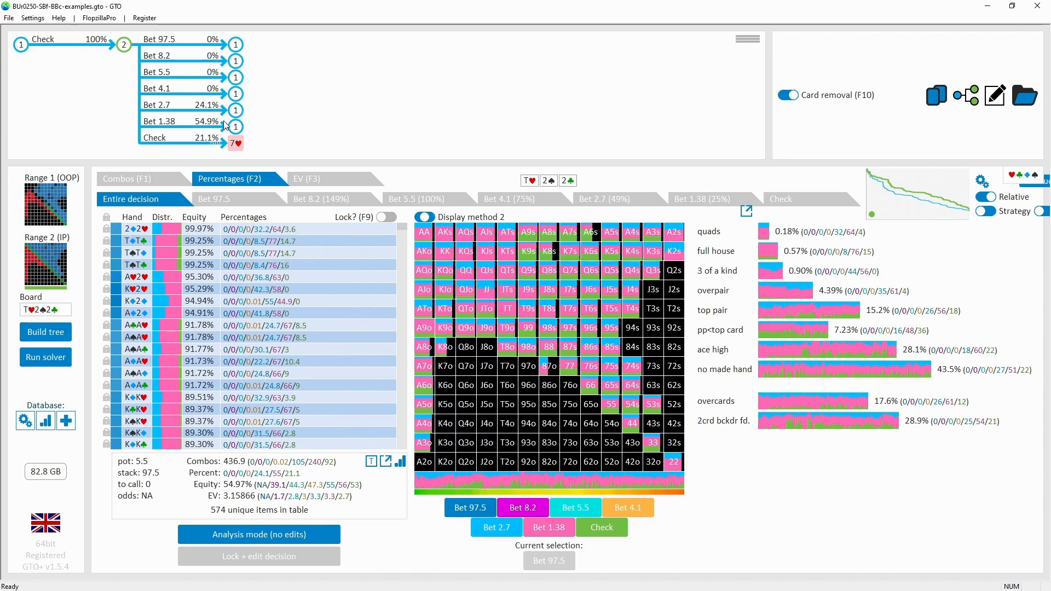
{"action": "left_click", "coordinate": [877, 370]}
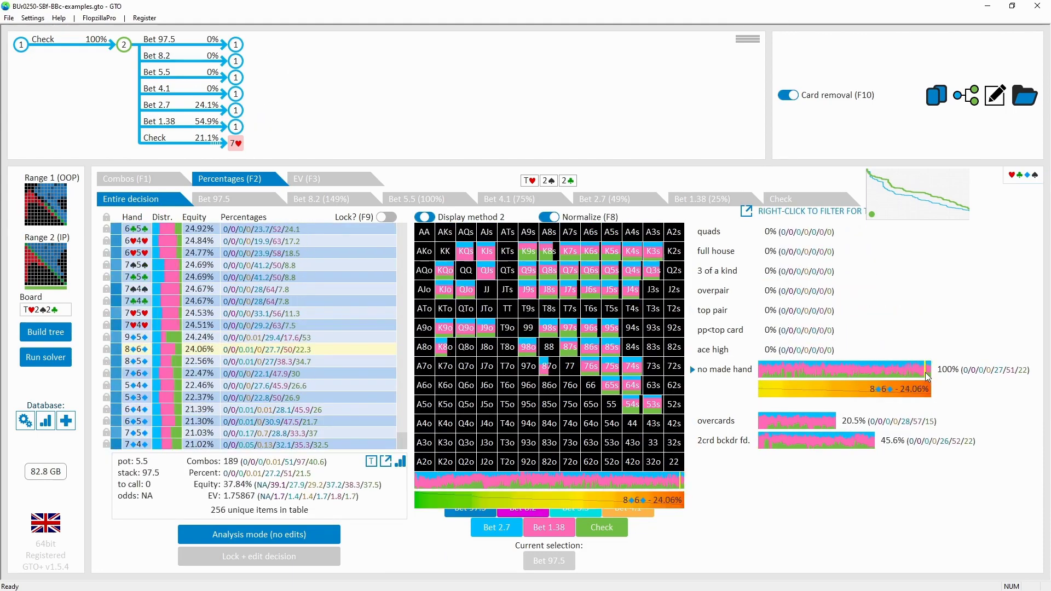
{"action": "left_click", "coordinate": [929, 375]}
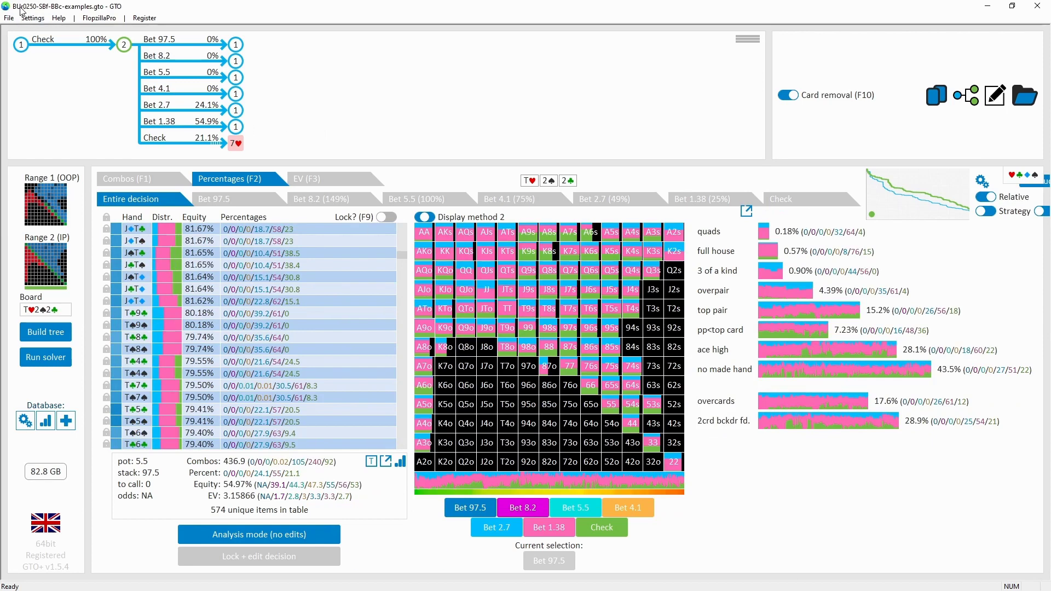
- Return to Player 1's check decision and examine the no made hand category and the hand list equities
{"action": "left_click", "coordinate": [97, 50]}
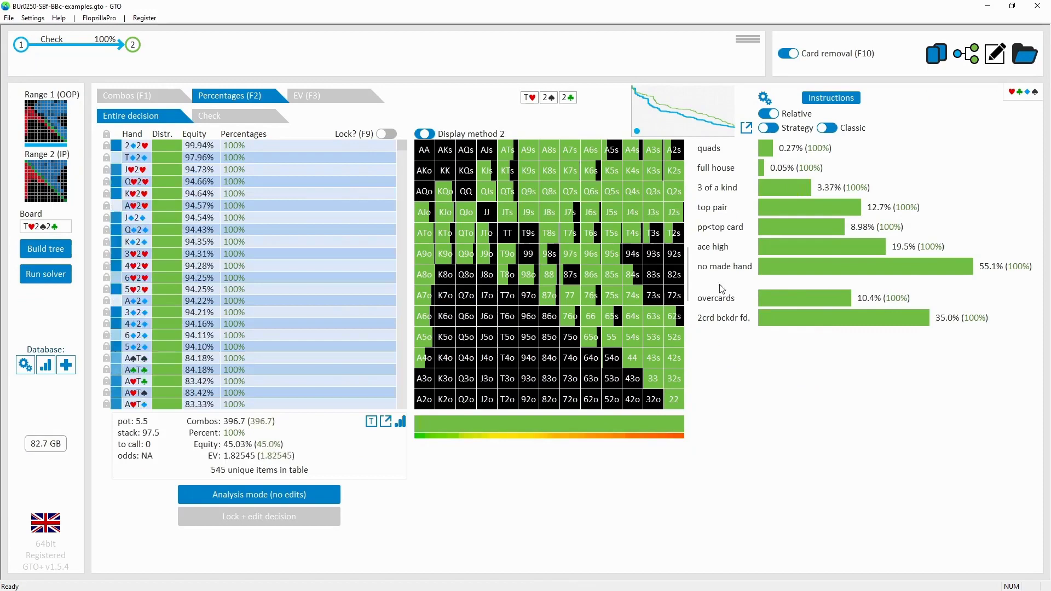
{"action": "left_click", "coordinate": [891, 267]}
{"action": "left_click", "coordinate": [961, 268]}
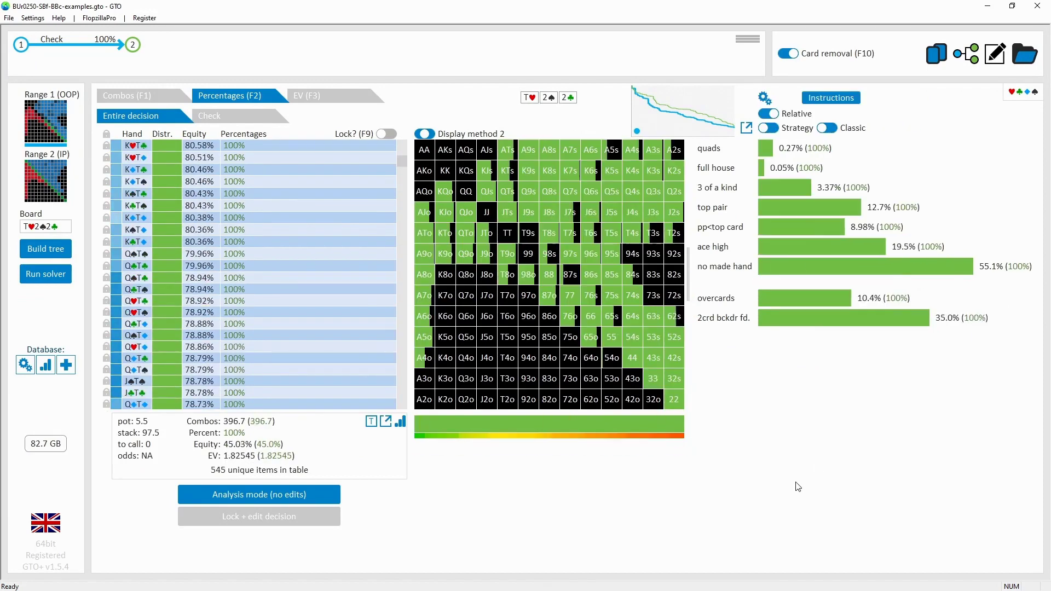
{"action": "left_click", "coordinate": [766, 262]}
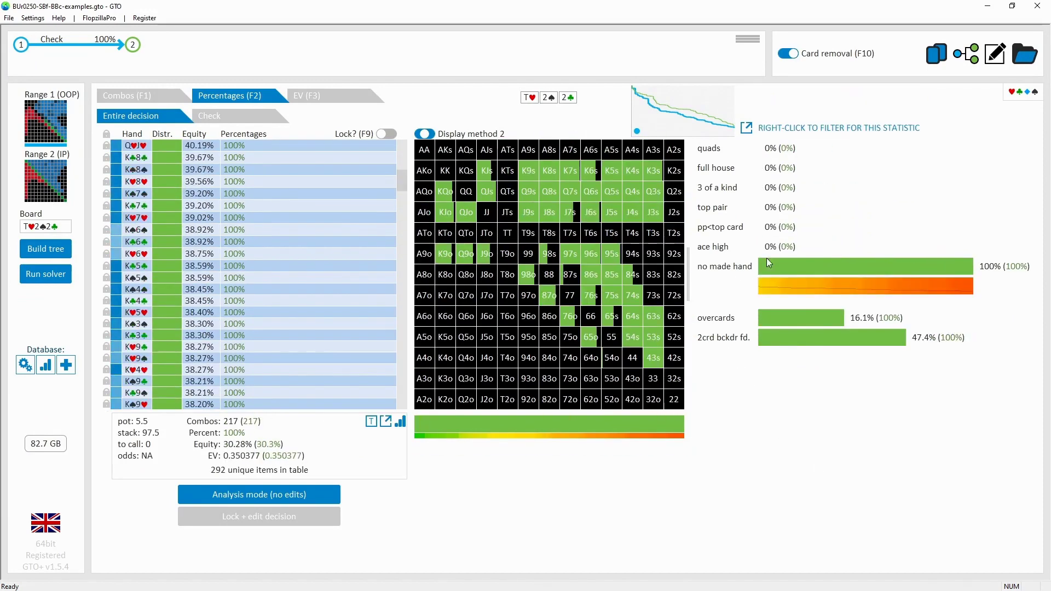
{"action": "left_click", "coordinate": [958, 265]}
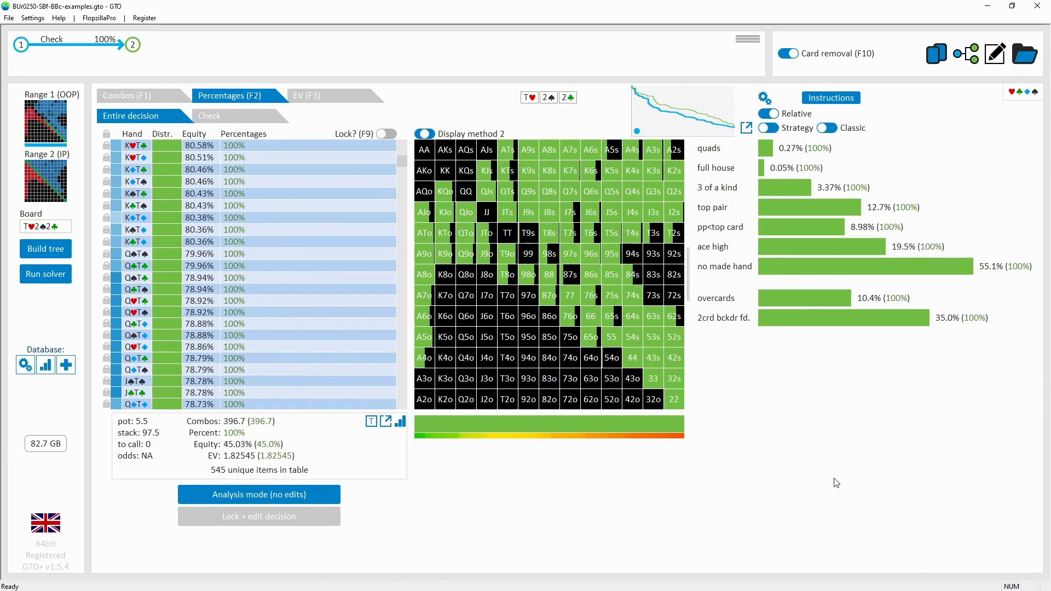
{"action": "scroll", "coordinate": [328, 181], "scroll_direction": "down", "scroll_amount": 10}
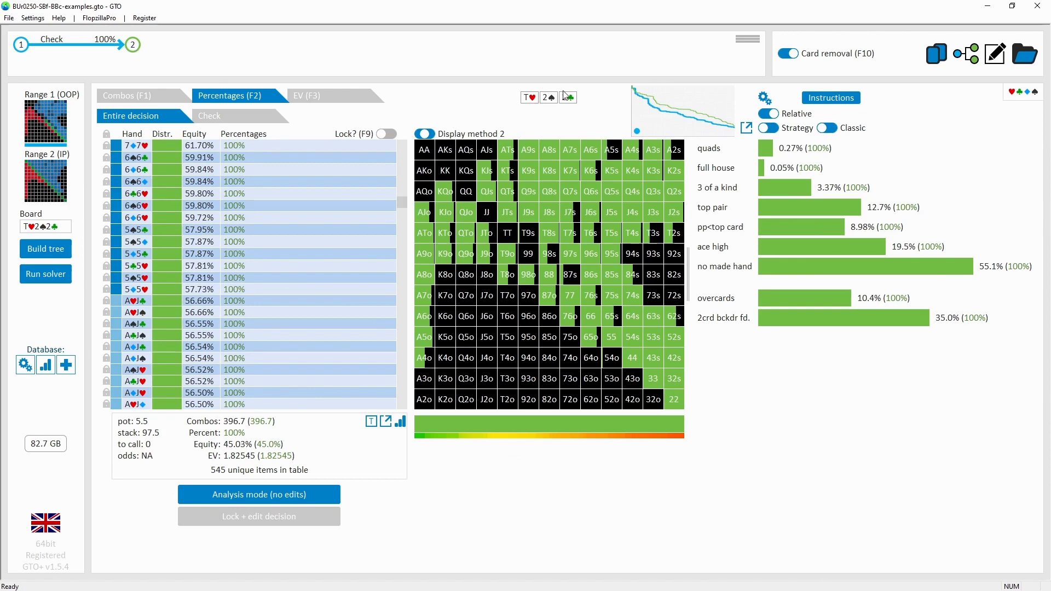
{"action": "left_click", "coordinate": [885, 187]}
{"action": "left_click", "coordinate": [885, 187]}
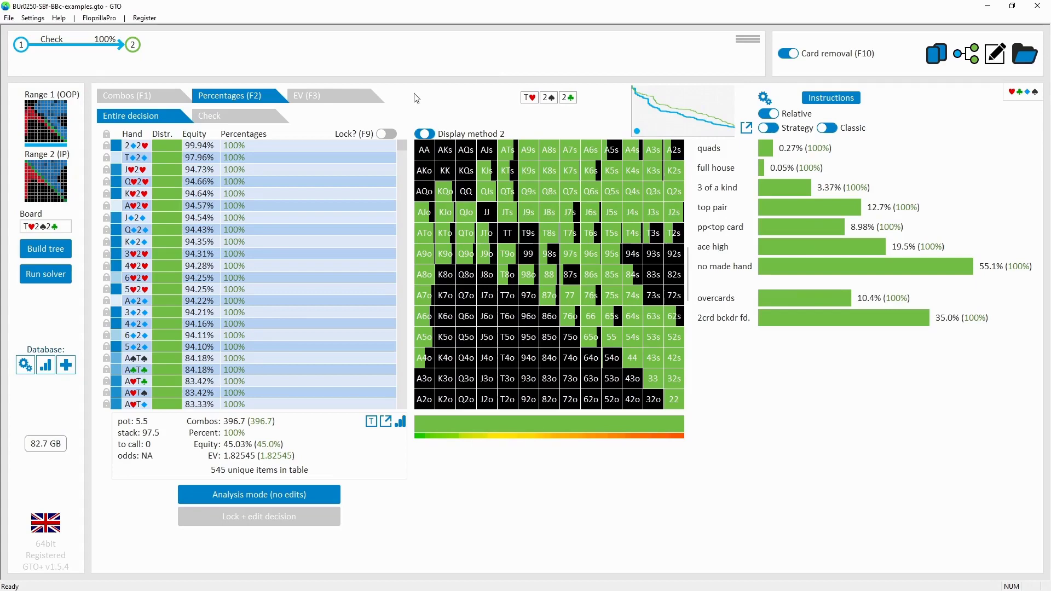
- Reopen Player 2's decision after the check and inspect the no made hand and ace high categories
{"action": "left_click", "coordinate": [132, 45]}
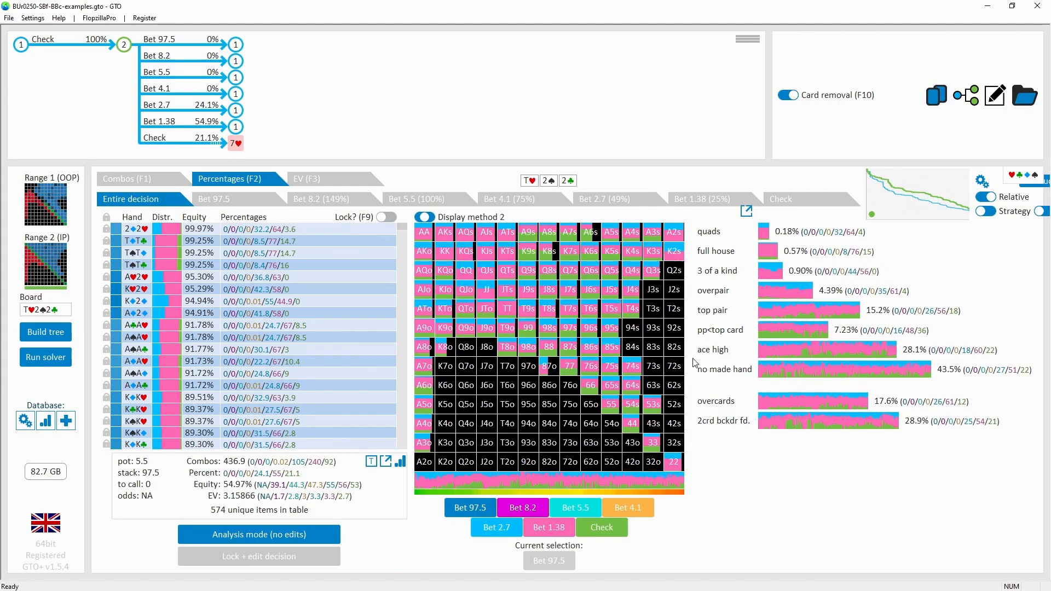
{"action": "left_click", "coordinate": [706, 369]}
{"action": "left_click", "coordinate": [706, 371]}
{"action": "left_click", "coordinate": [771, 351]}
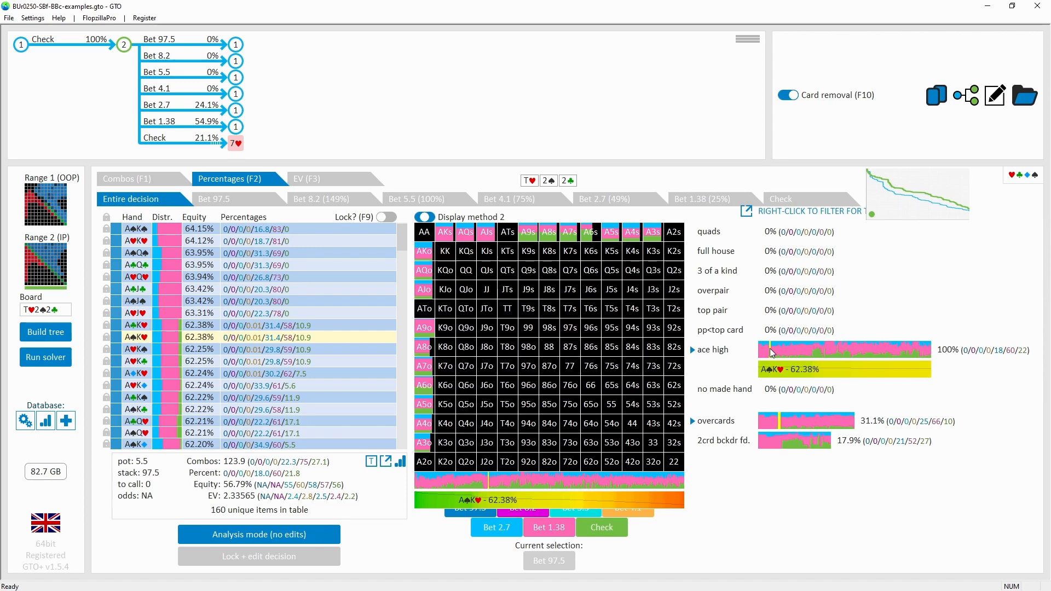
{"action": "left_click", "coordinate": [779, 351]}
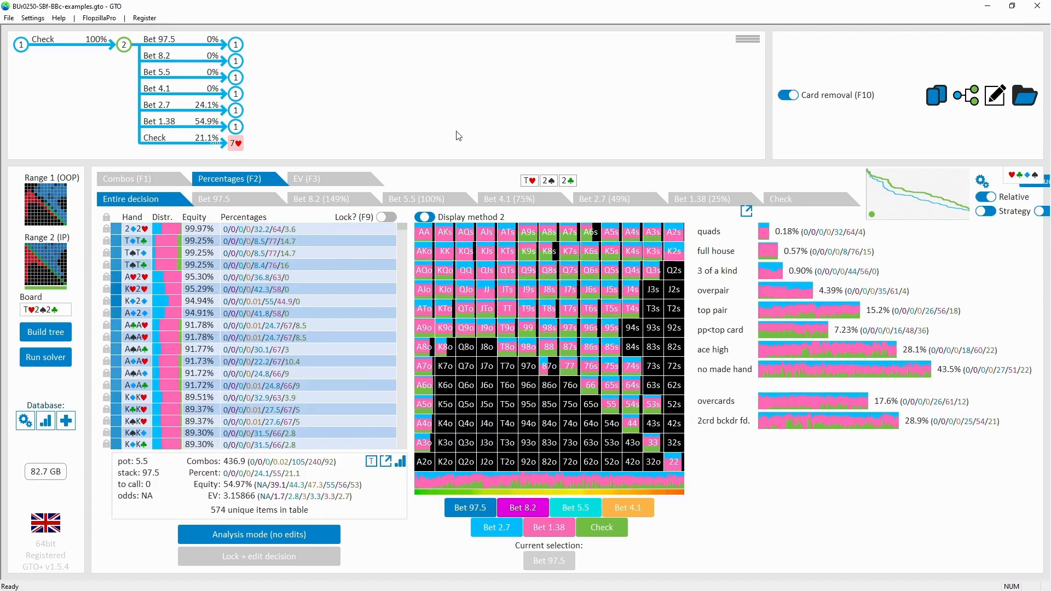
- Open Player 1's response to Player 2's 1.38 bet
{"action": "left_click", "coordinate": [208, 129]}
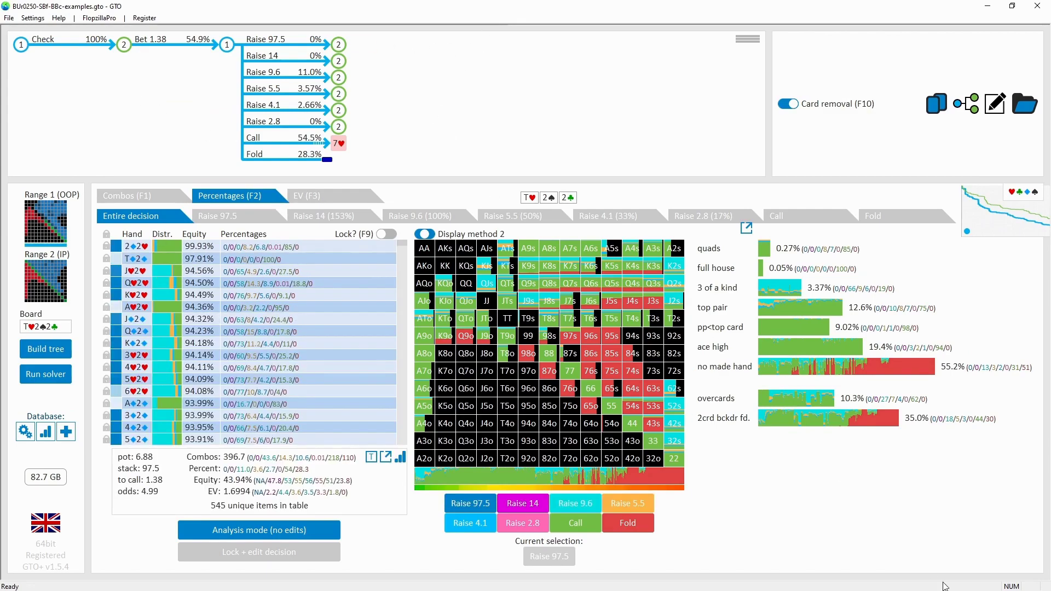
- Filter Player 1's response to the 1.38 bet by no made hand several times, and inspect the ace high category
{"action": "right_click", "coordinate": [778, 399]}
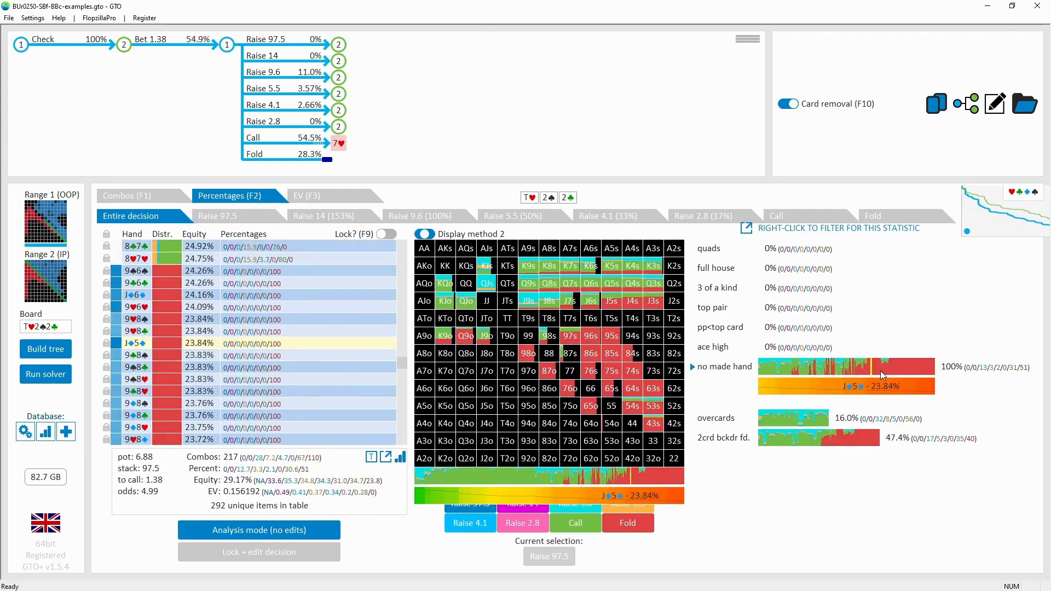
{"action": "right_click", "coordinate": [876, 402]}
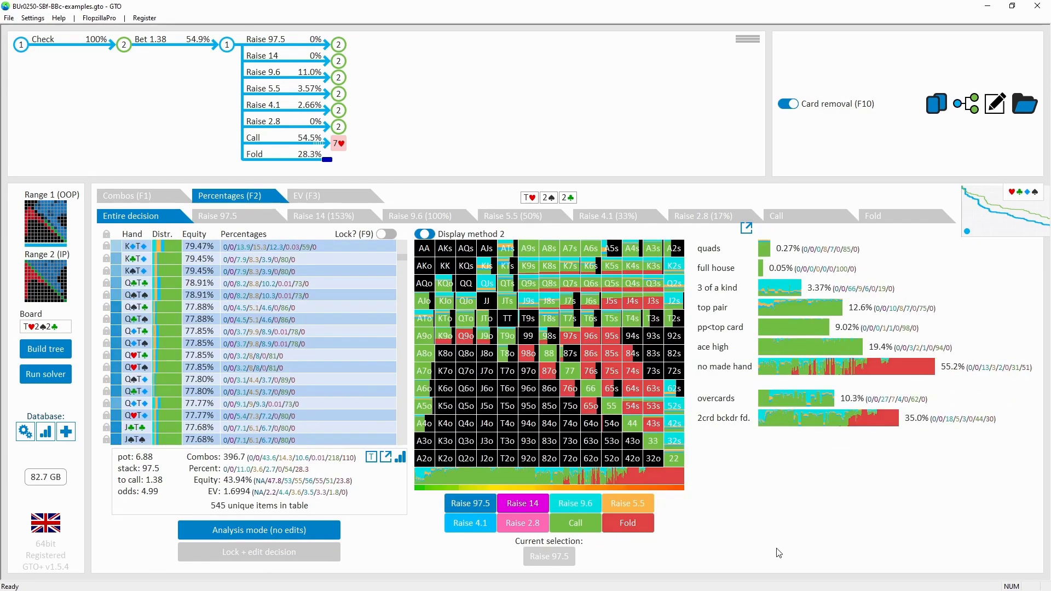
{"action": "right_click", "coordinate": [838, 368]}
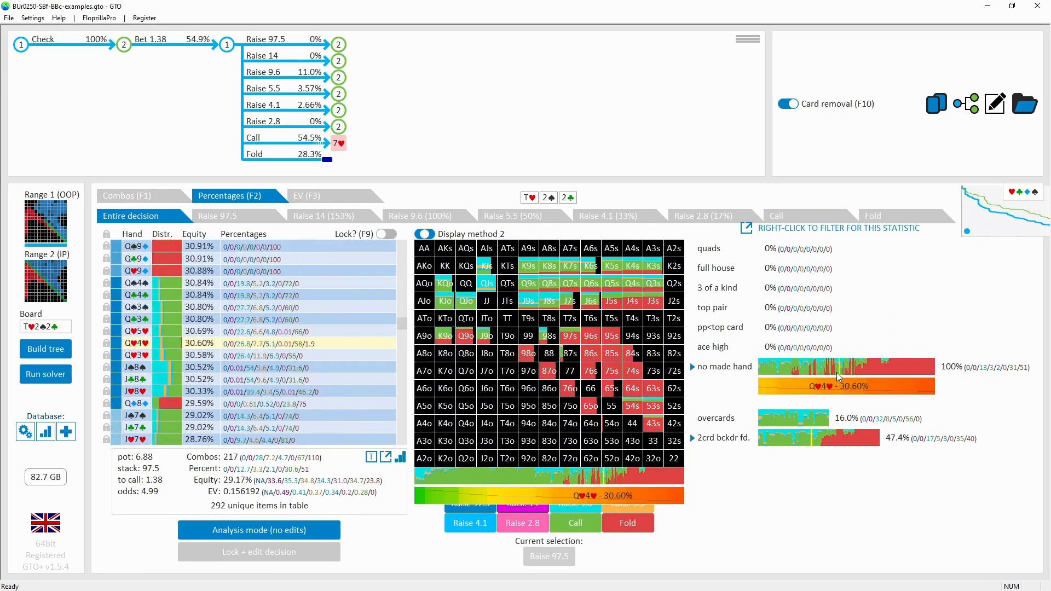
{"action": "right_click", "coordinate": [841, 373]}
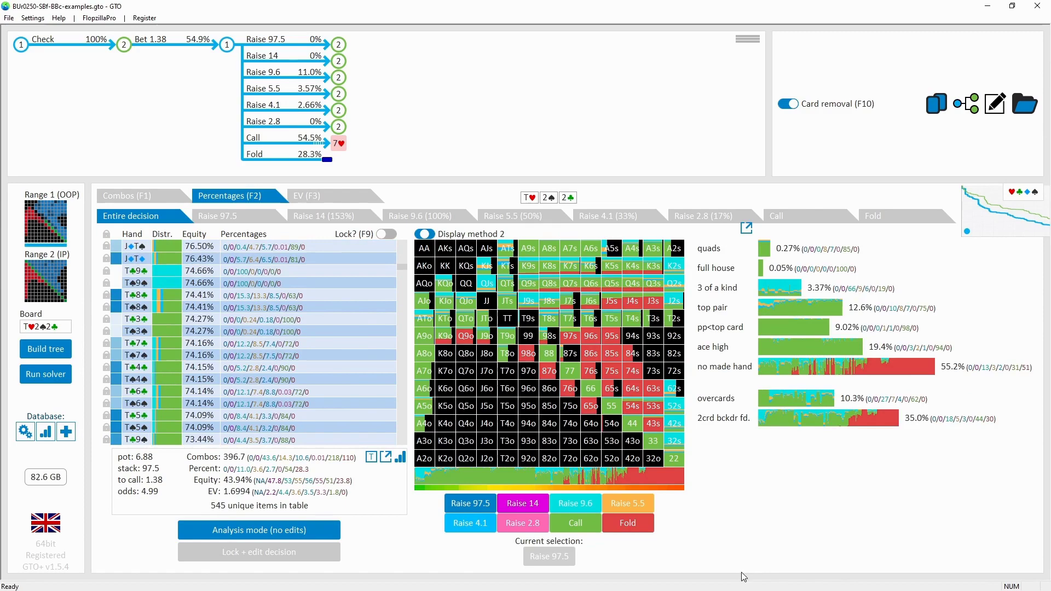
{"action": "left_click", "coordinate": [761, 367]}
{"action": "left_click", "coordinate": [755, 348]}
{"action": "right_click", "coordinate": [754, 349]}
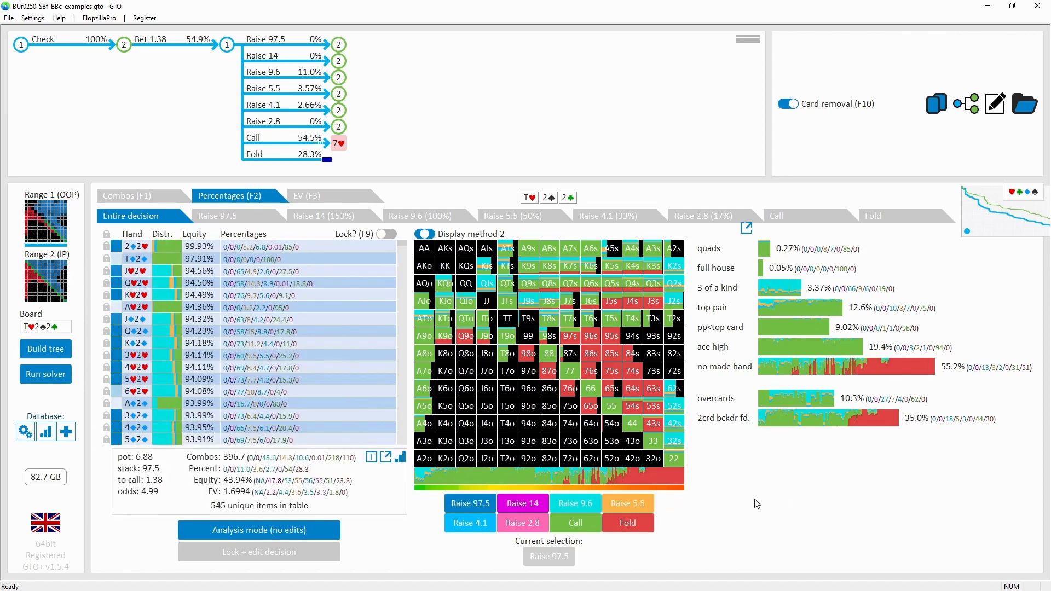
- Open the turn report for Player 1's flop call and sort the turn cards by check frequency, reviewing the list to its end
{"action": "mouse_move", "coordinate": [846, 308]}
{"action": "right_click", "coordinate": [435, 112]}
{"action": "left_click", "coordinate": [387, 285]}
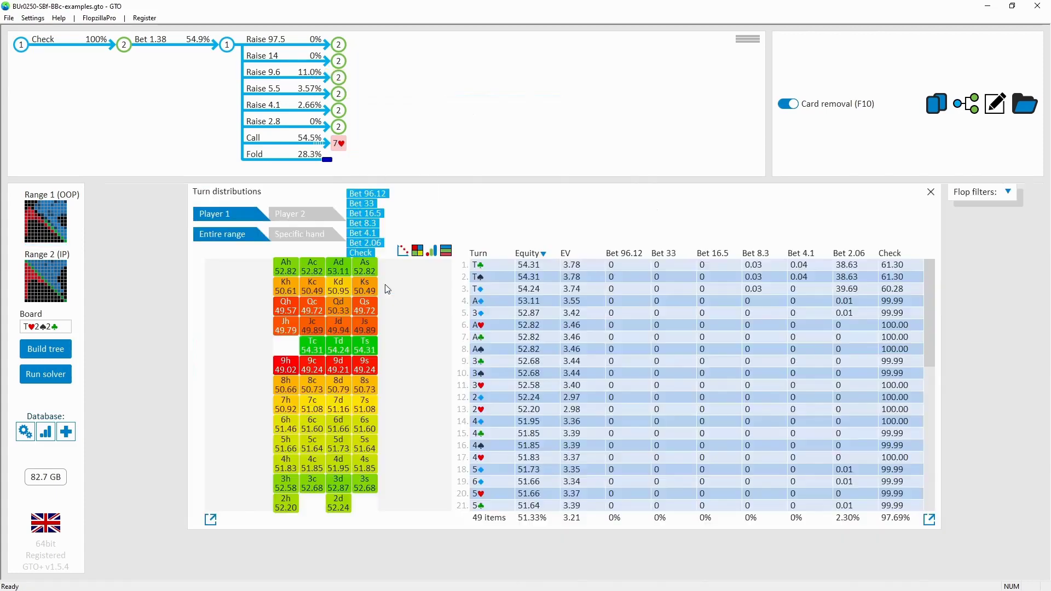
{"action": "left_click", "coordinate": [900, 253]}
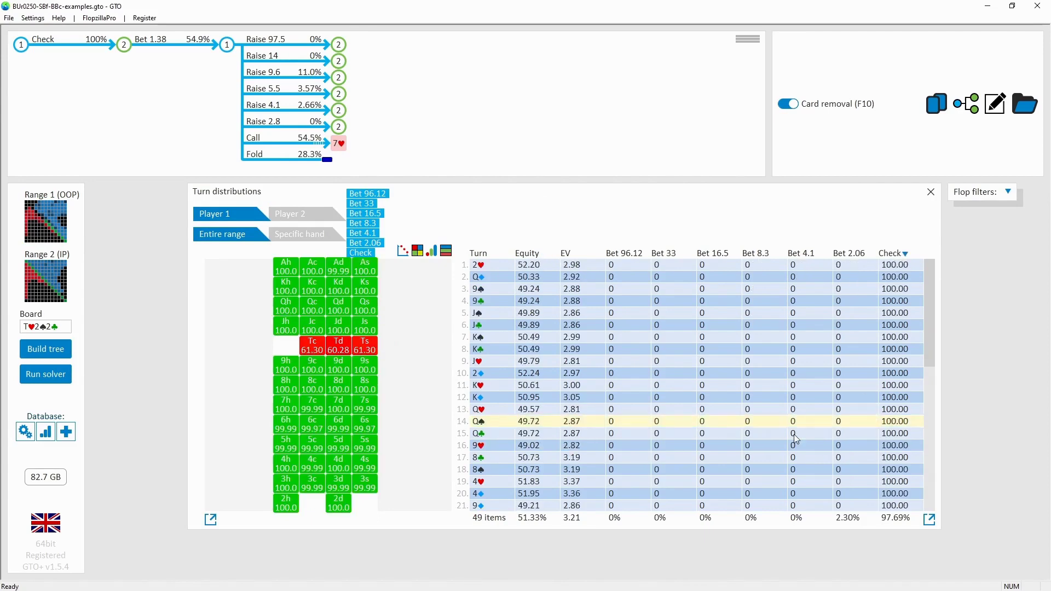
{"action": "scroll", "coordinate": [854, 466], "scroll_direction": "down", "scroll_amount": 9}
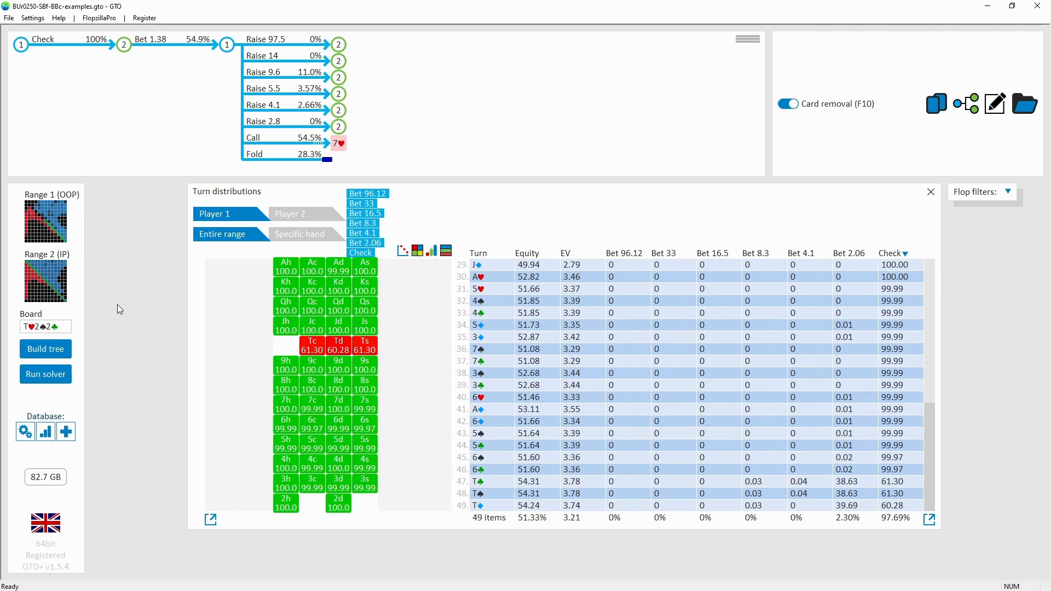
- Open Player 2's decision after the check on the 7♥ turn and isolate the overpair and A high categories
{"action": "left_click", "coordinate": [307, 147]}
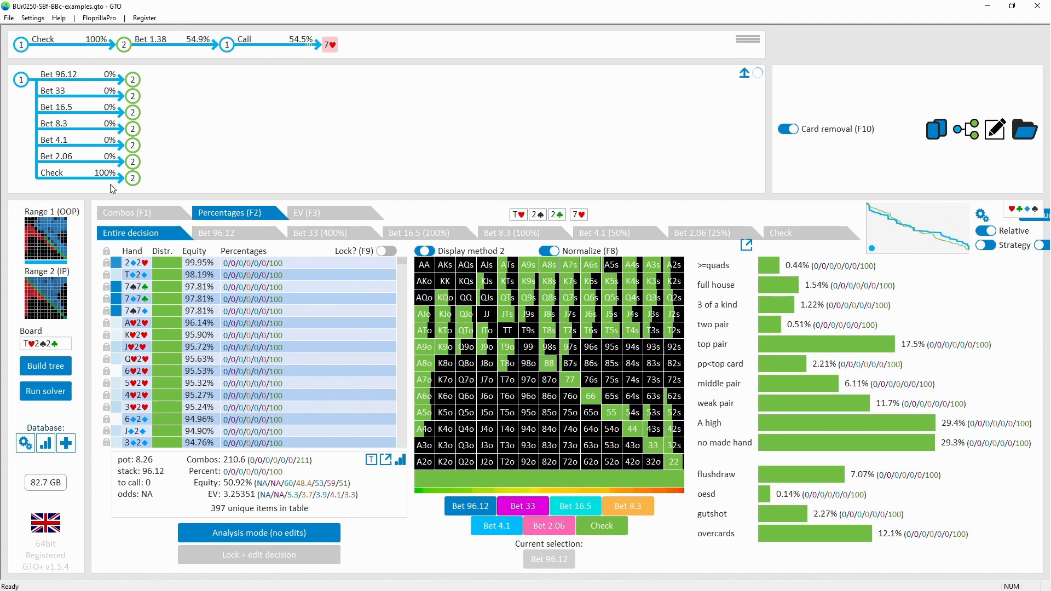
{"action": "left_click", "coordinate": [104, 181]}
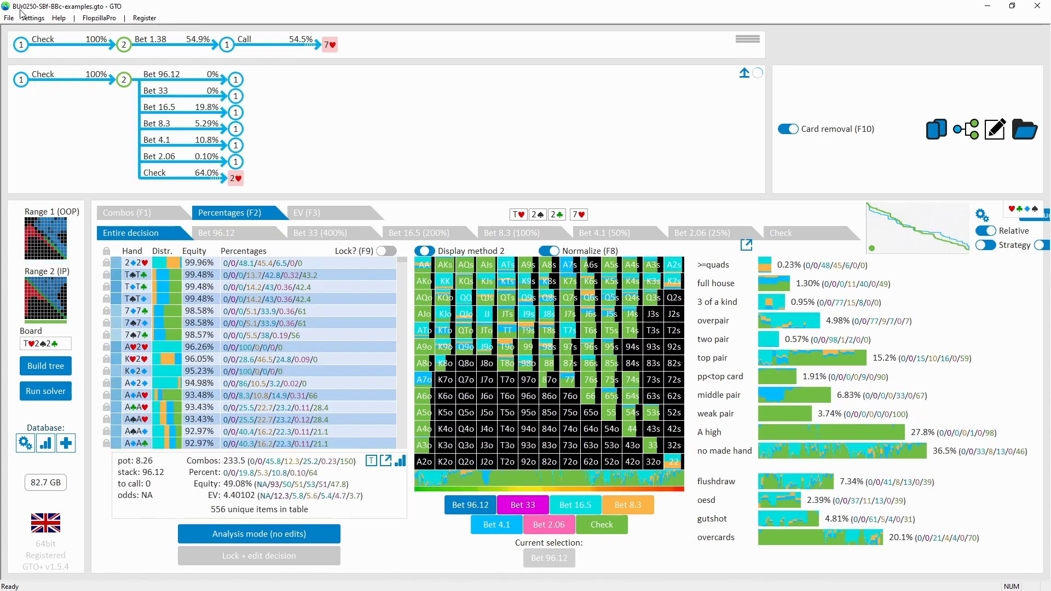
{"action": "left_click", "coordinate": [717, 322]}
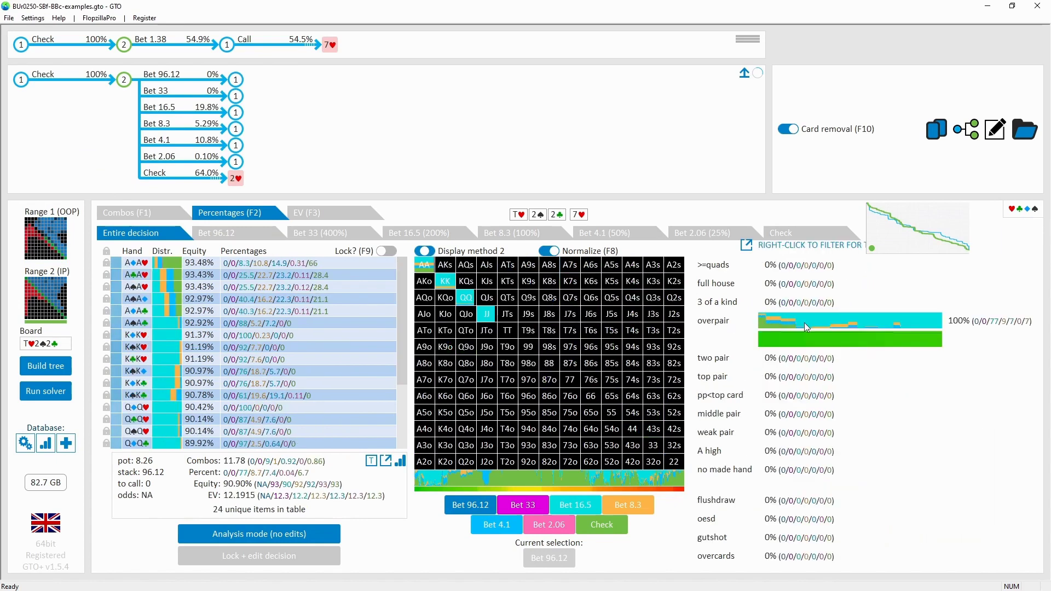
{"action": "left_click", "coordinate": [936, 324]}
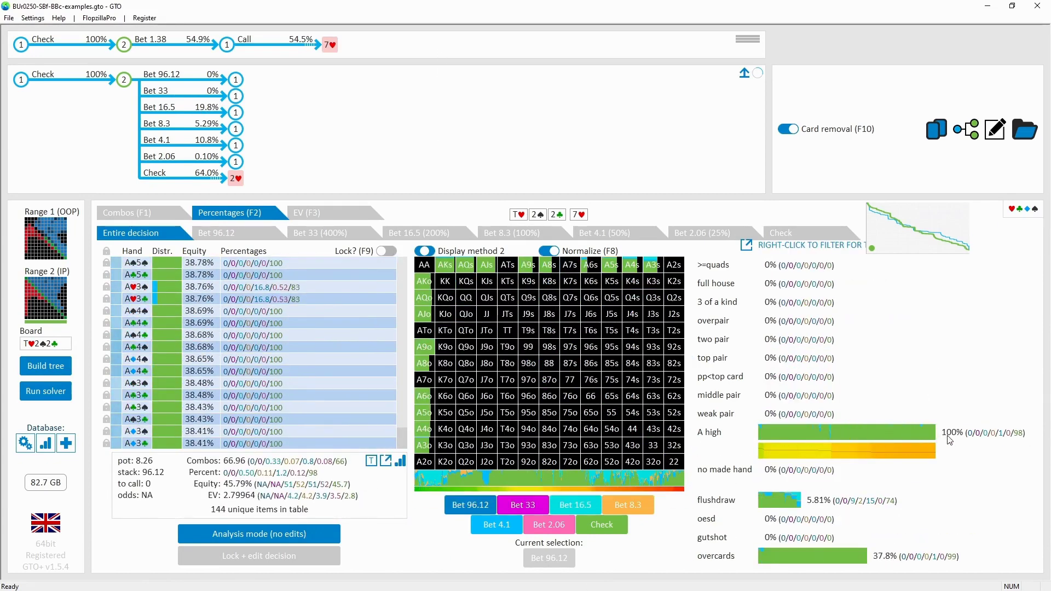
- Open Player 1's response to the 16.5 turn bet and examine its hand categories, briefly revisiting the flop response
{"action": "left_click", "coordinate": [204, 109]}
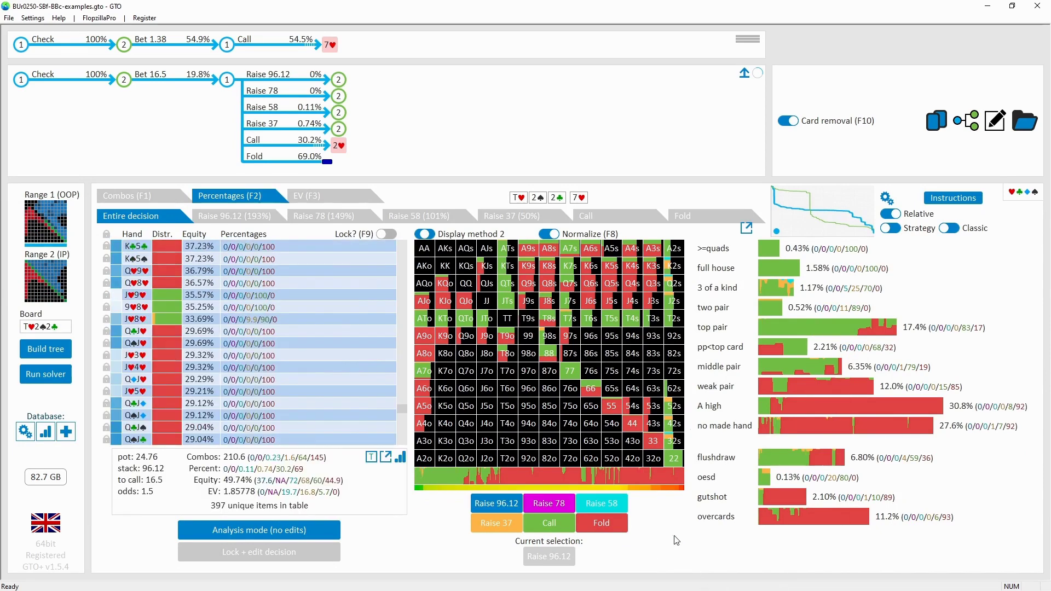
{"action": "left_click", "coordinate": [713, 406]}
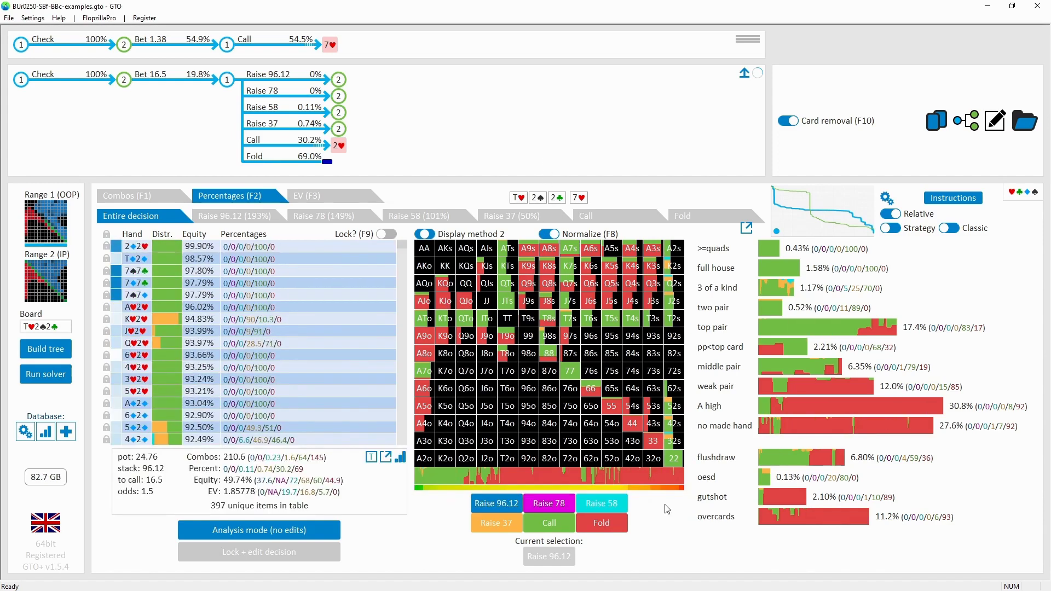
{"action": "left_click", "coordinate": [845, 427]}
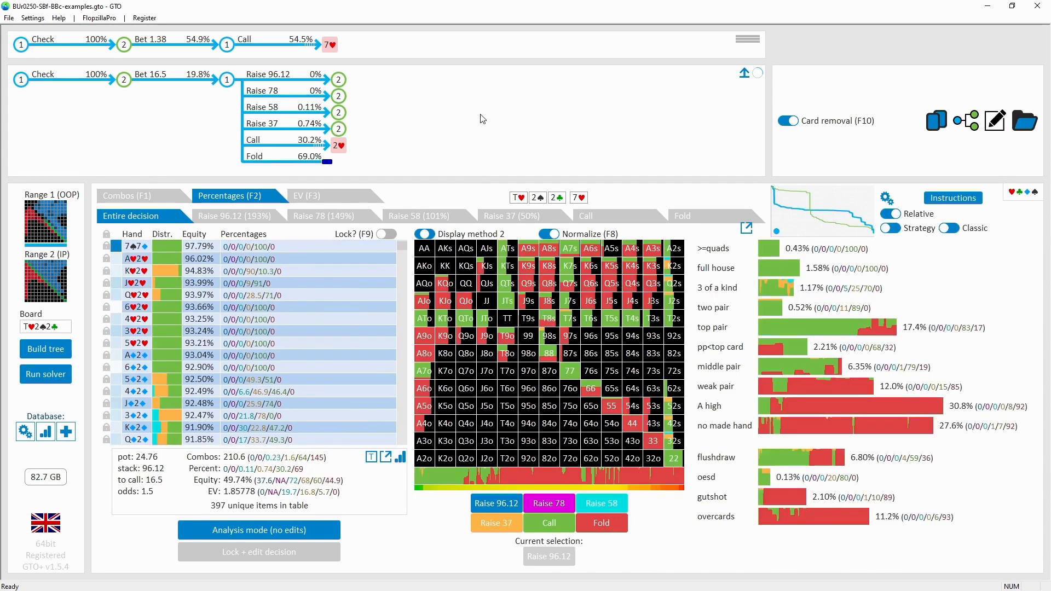
{"action": "left_click", "coordinate": [624, 44]}
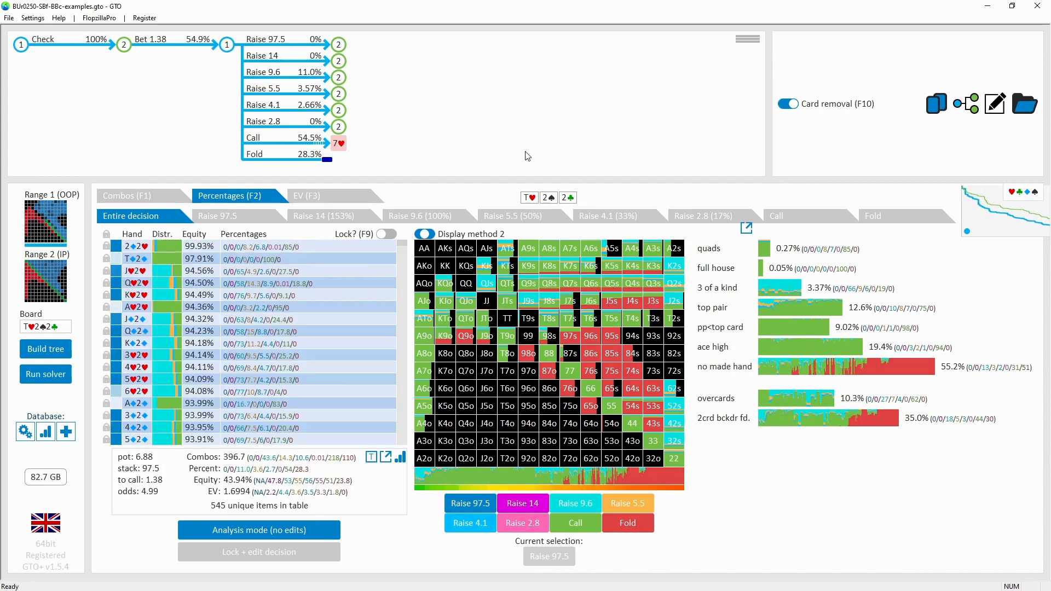
{"action": "left_click", "coordinate": [315, 144]}
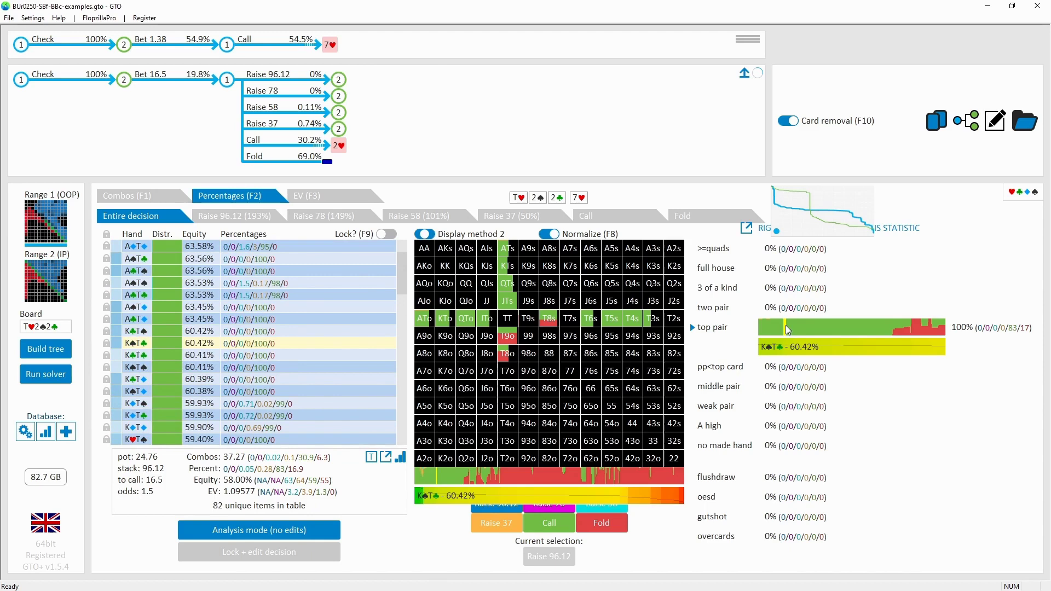
- Select 5♦ as the river card after the turn call and examine Player 1's full house and 3 of a kind categories
{"action": "left_click", "coordinate": [338, 145]}
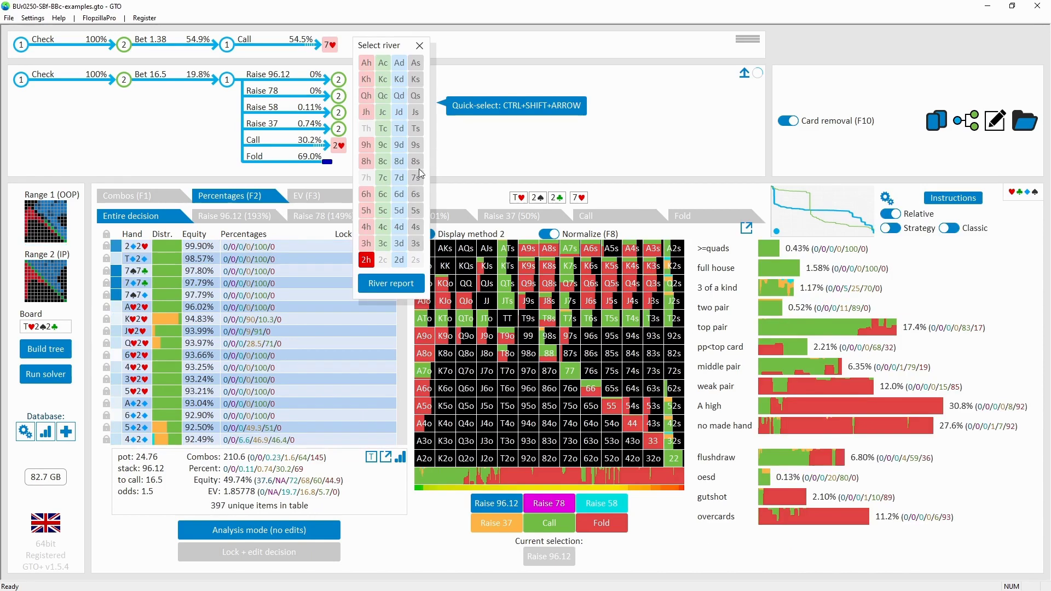
{"action": "left_click", "coordinate": [398, 216]}
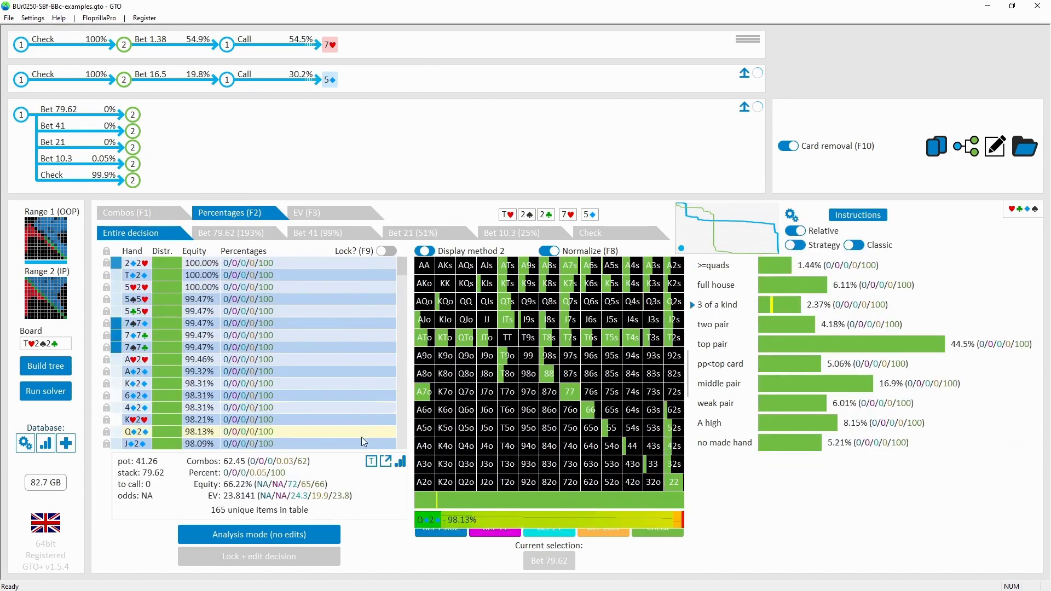
{"action": "left_click", "coordinate": [712, 344]}
{"action": "left_click", "coordinate": [716, 285]}
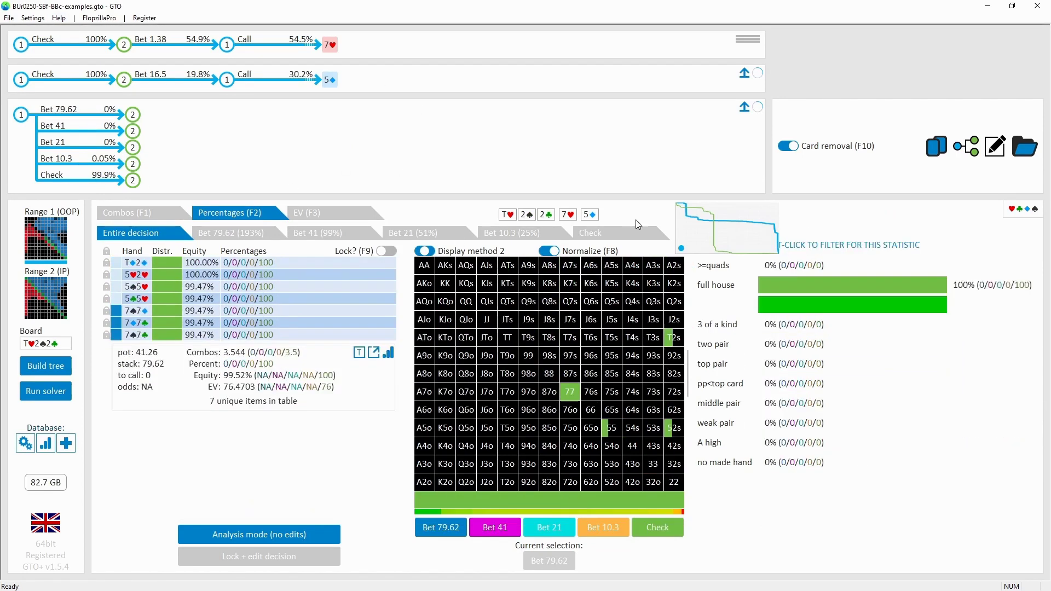
{"action": "left_click", "coordinate": [513, 139]}
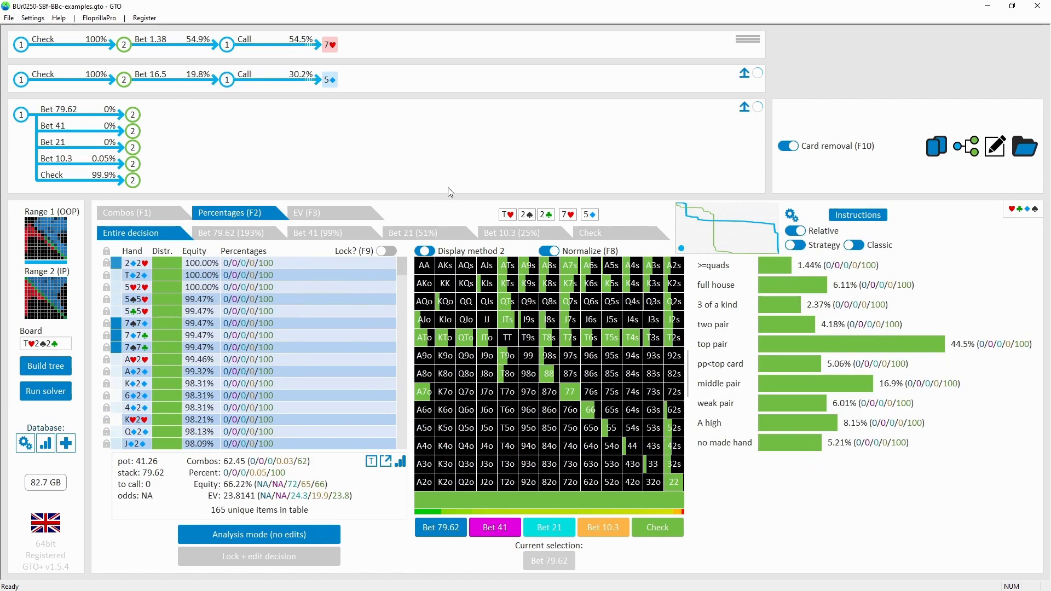
{"action": "mouse_move", "coordinate": [552, 327]}
{"action": "mouse_move", "coordinate": [813, 320]}
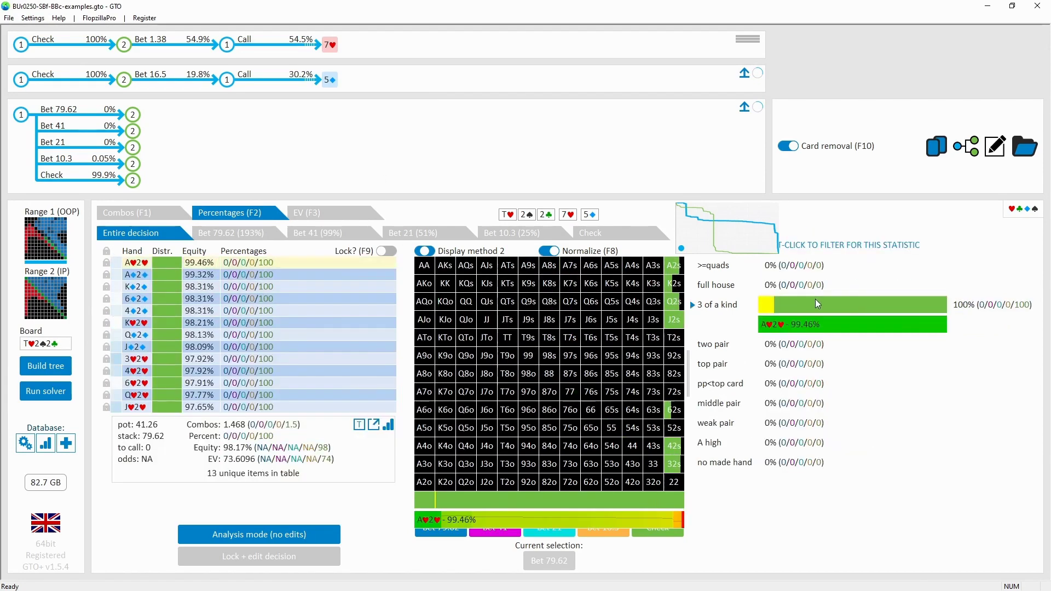
{"action": "mouse_move", "coordinate": [814, 286]}
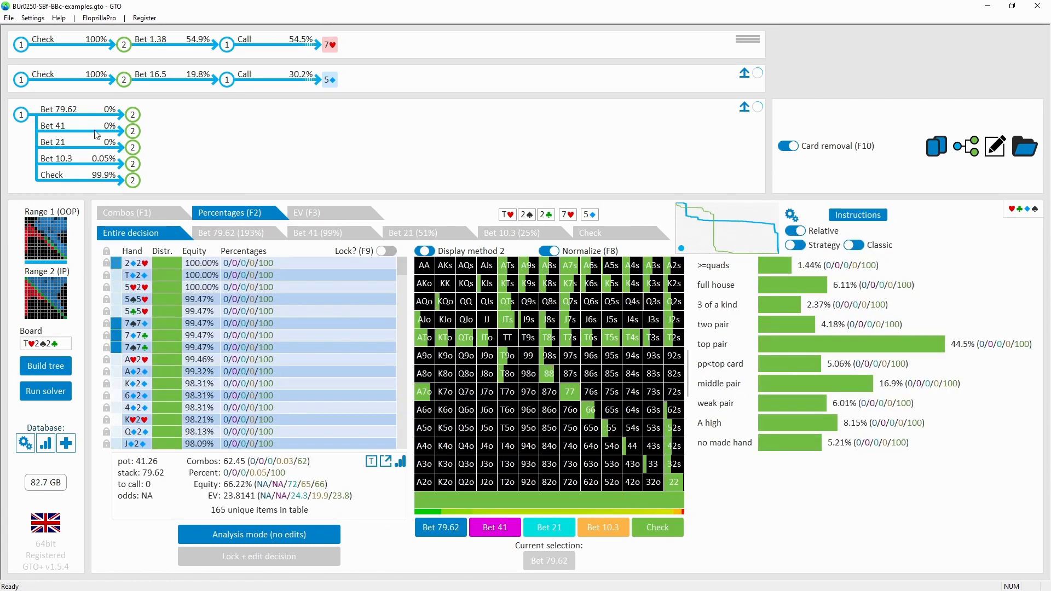
- Open Player 2's river decision after the check and explore the 21 bet line, including Player 2's response to the 79.62 raise
{"action": "left_click", "coordinate": [107, 184]}
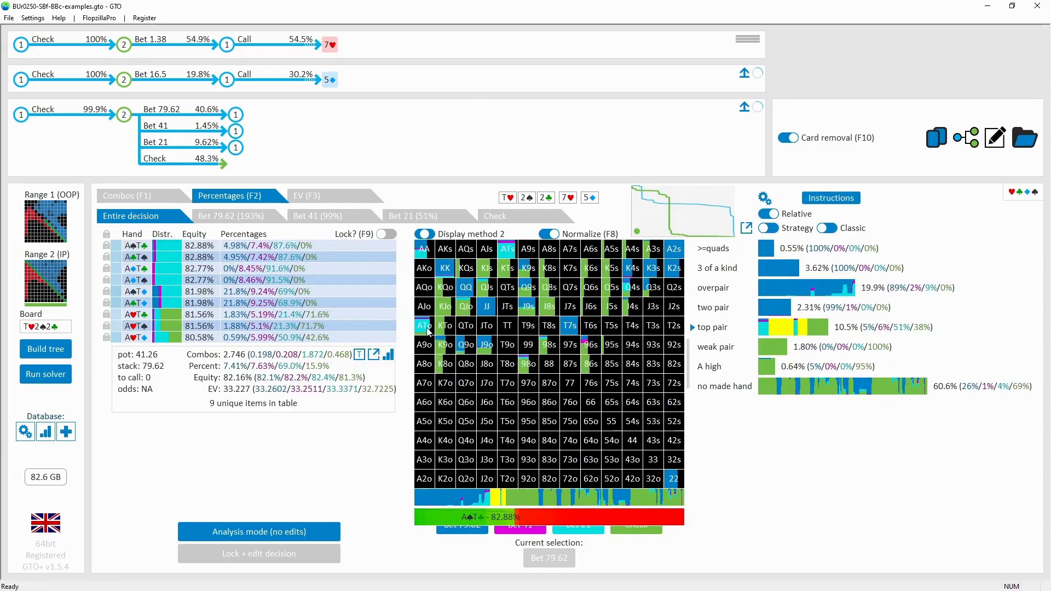
{"action": "left_click", "coordinate": [219, 149]}
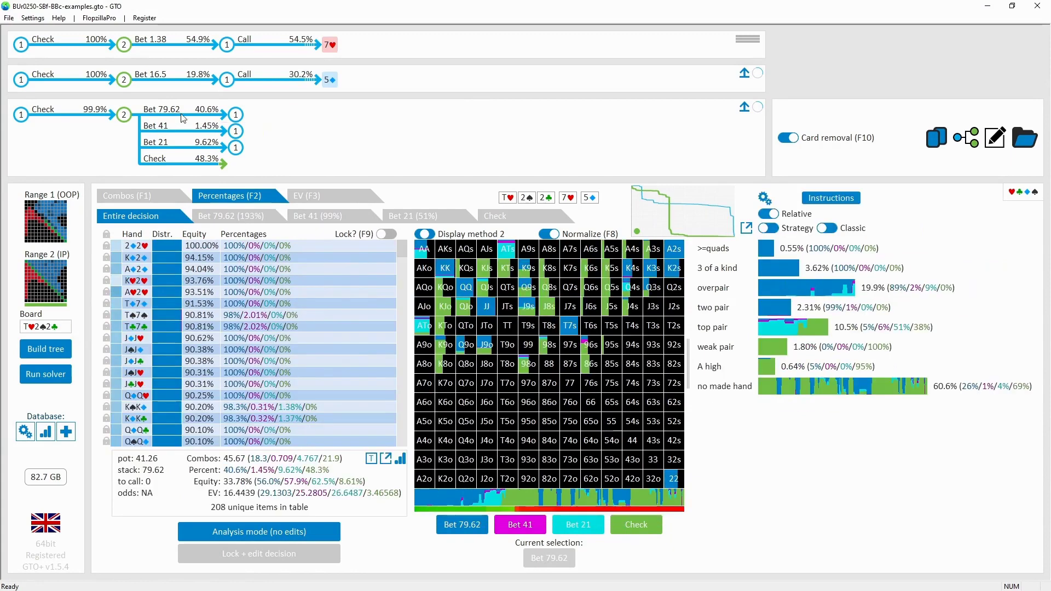
{"action": "left_click", "coordinate": [199, 116]}
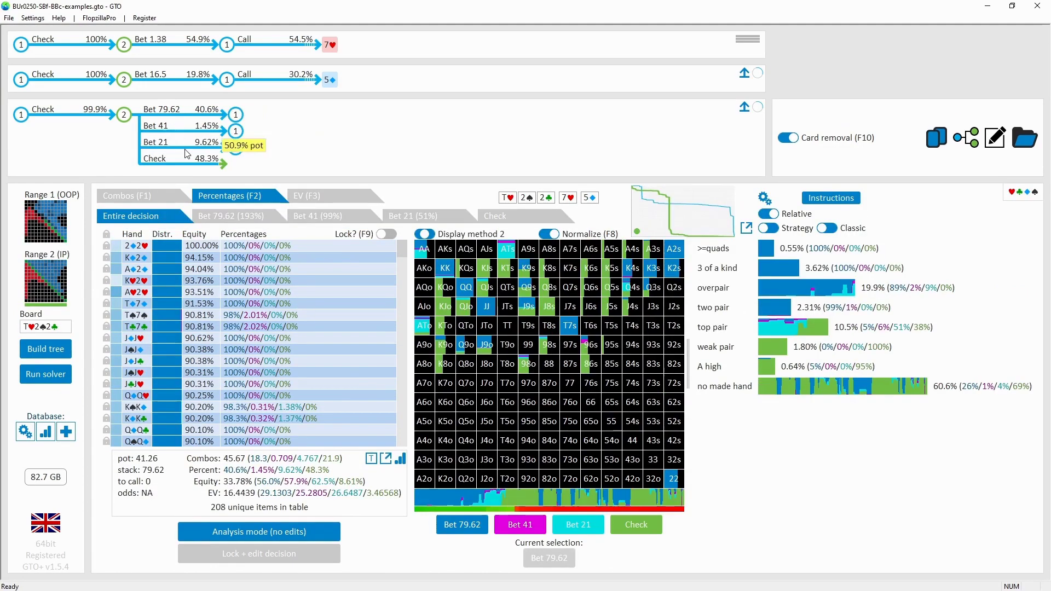
{"action": "left_click", "coordinate": [164, 130]}
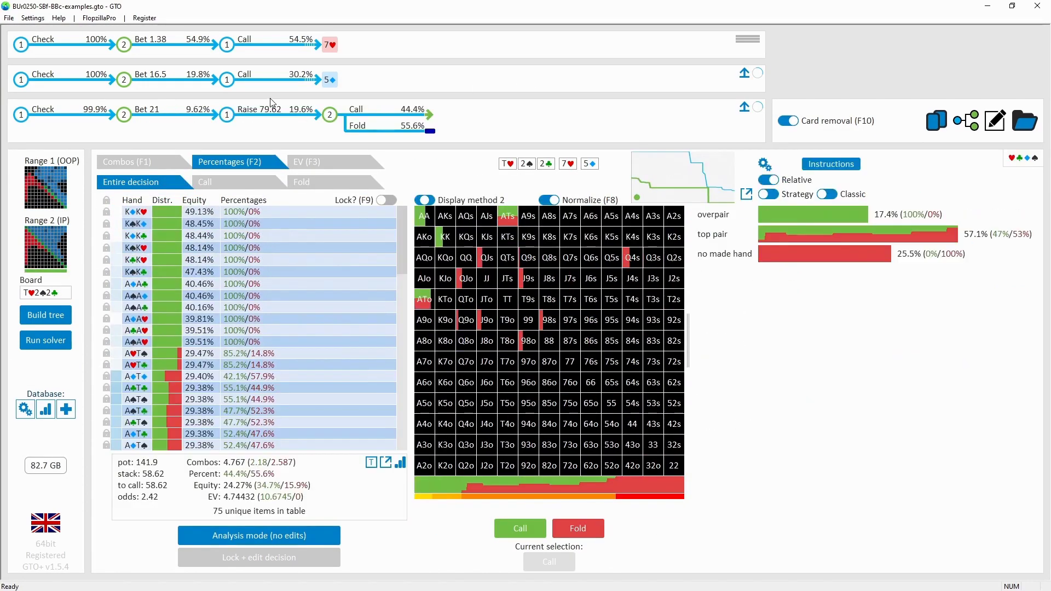
{"action": "left_click", "coordinate": [270, 119]}
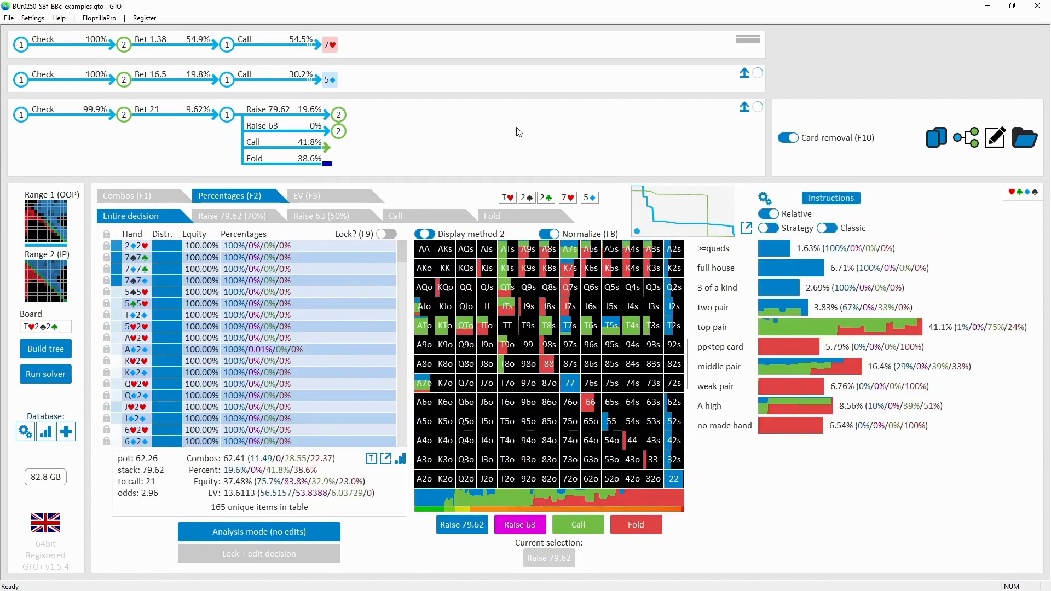
- Load the J♦T♦9♥ flop from the database distributions report and open Player 2's decision after the check
{"action": "left_click", "coordinate": [45, 432]}
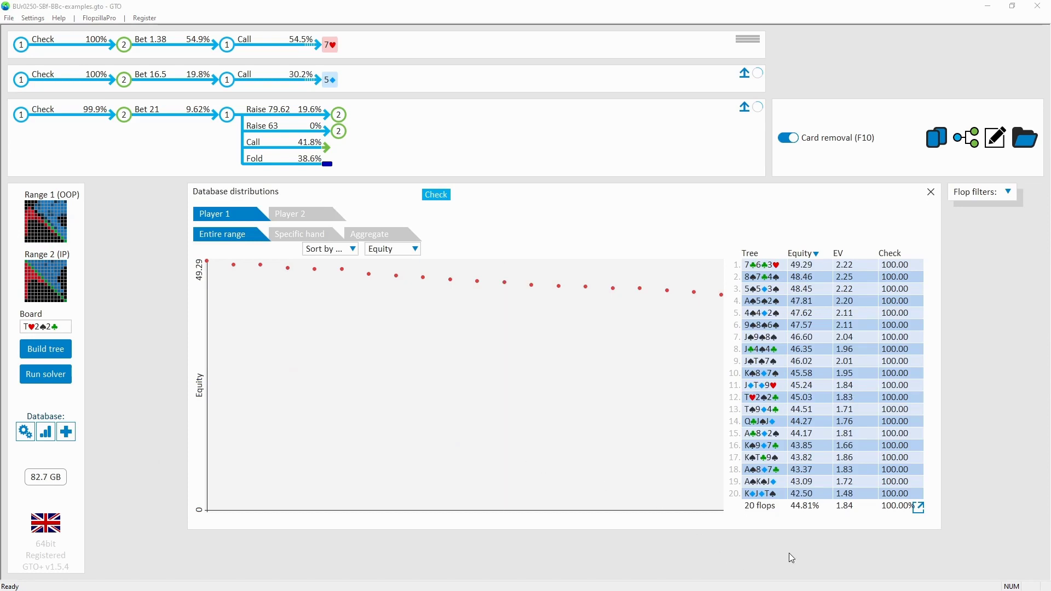
{"action": "left_click", "coordinate": [757, 386]}
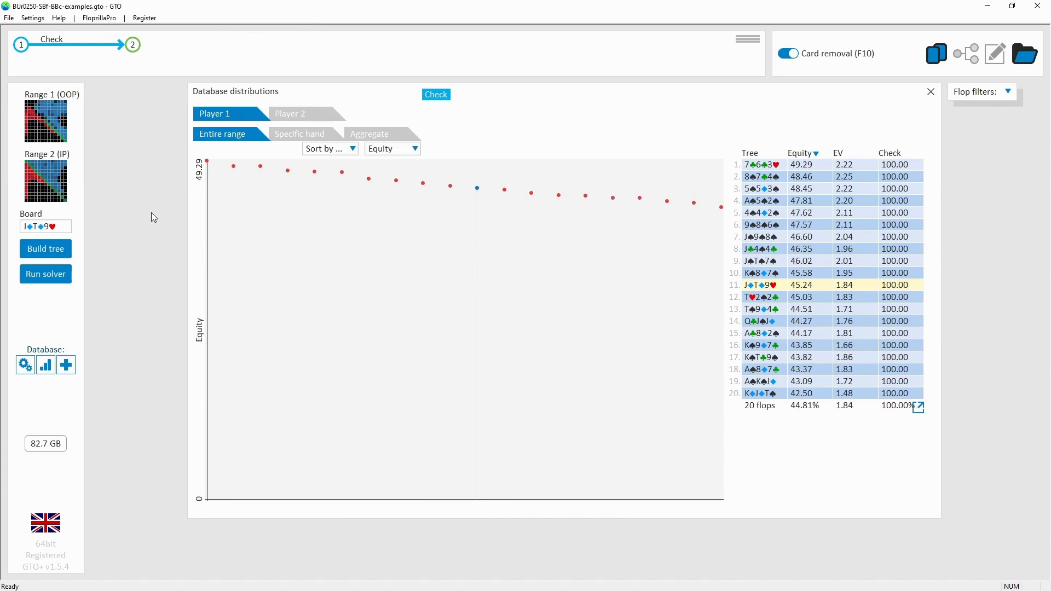
{"action": "left_click", "coordinate": [126, 48]}
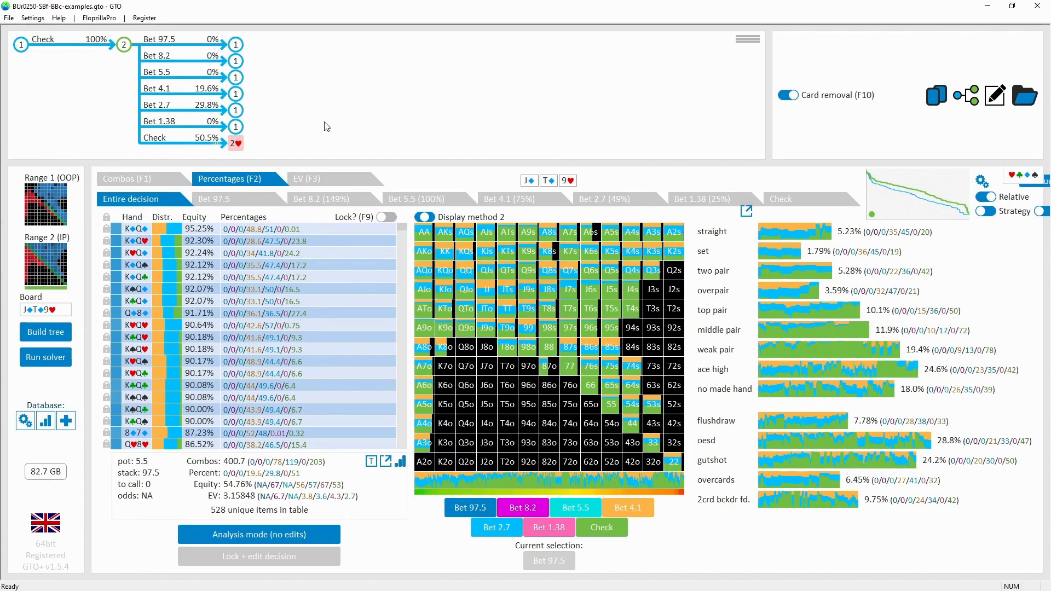
- Filter Player 2's J♦T♦9♥ flop decision by weak pair and top pair to examine their betting strategies
{"action": "right_click", "coordinate": [869, 351]}
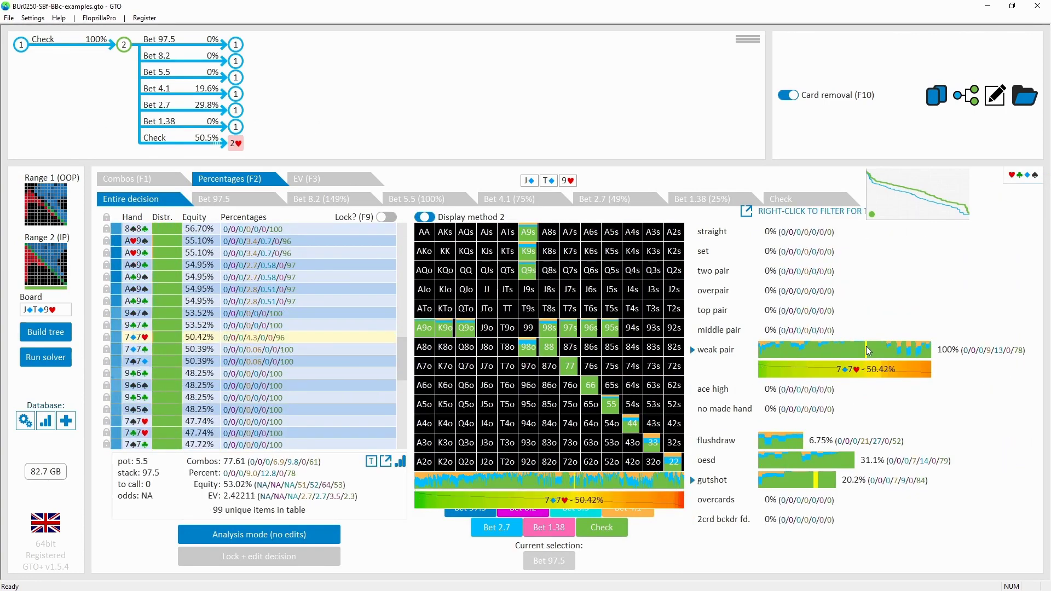
{"action": "right_click", "coordinate": [888, 328]}
{"action": "right_click", "coordinate": [889, 325]}
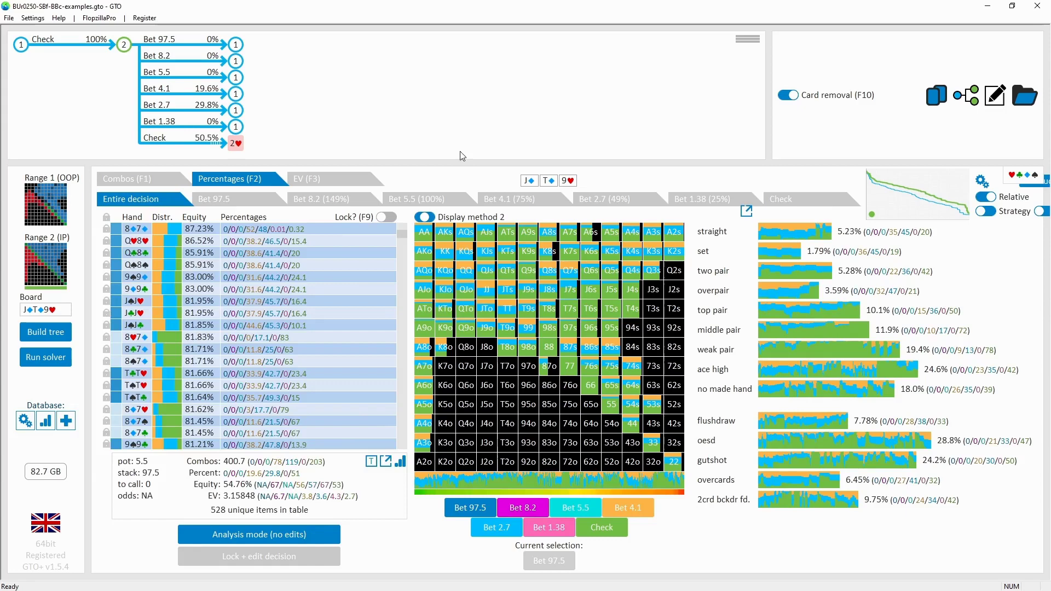
{"action": "right_click", "coordinate": [897, 311]}
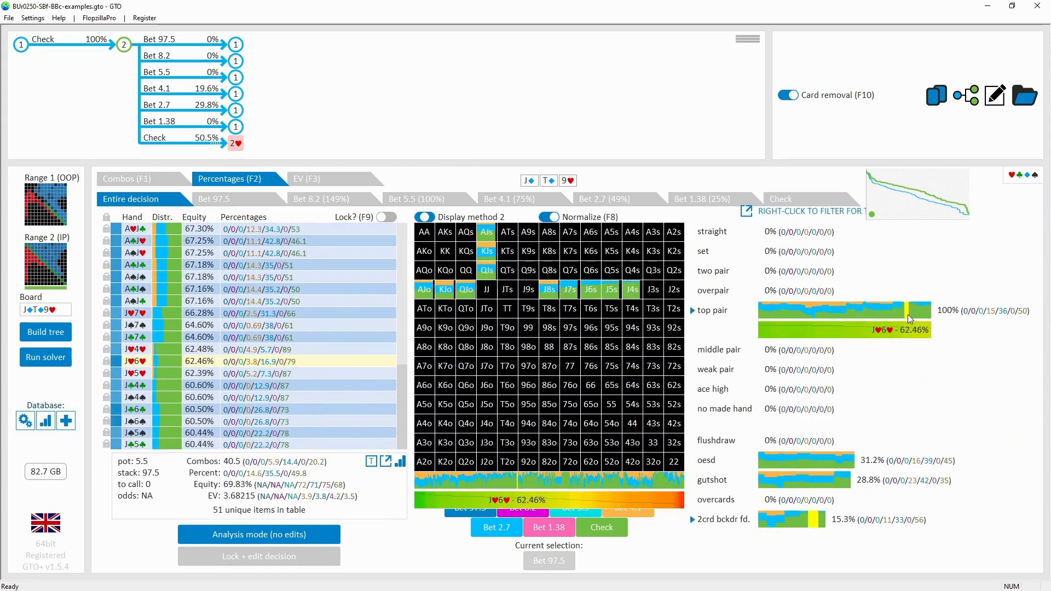
{"action": "right_click", "coordinate": [908, 314]}
{"action": "right_click", "coordinate": [805, 291]}
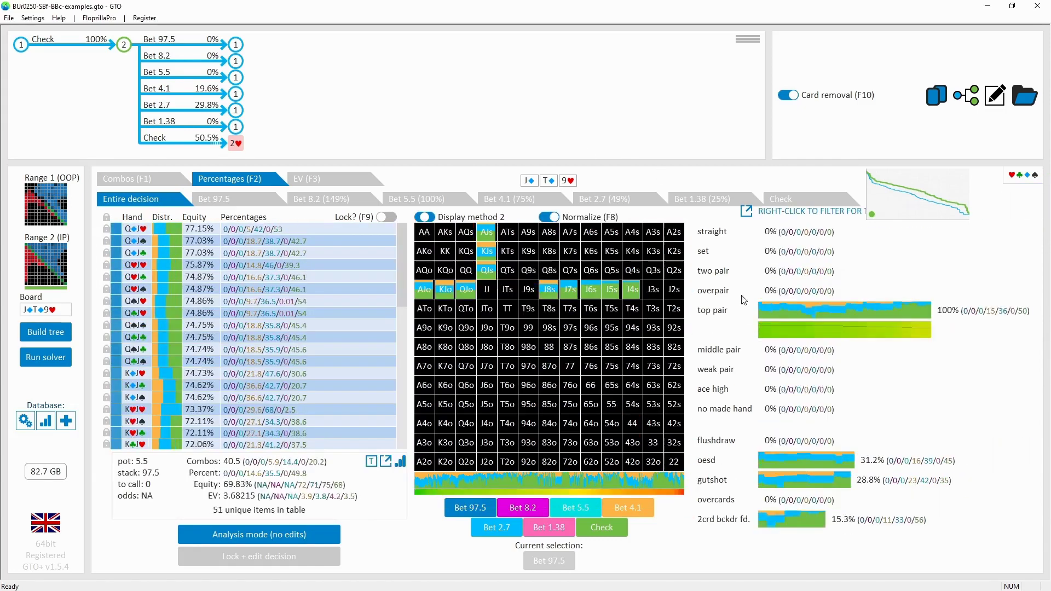
- Clear the top pair filter, select 3♠ as the turn card after Player 2's check, and examine Player 1's turn decision
{"action": "left_click", "coordinate": [465, 270]}
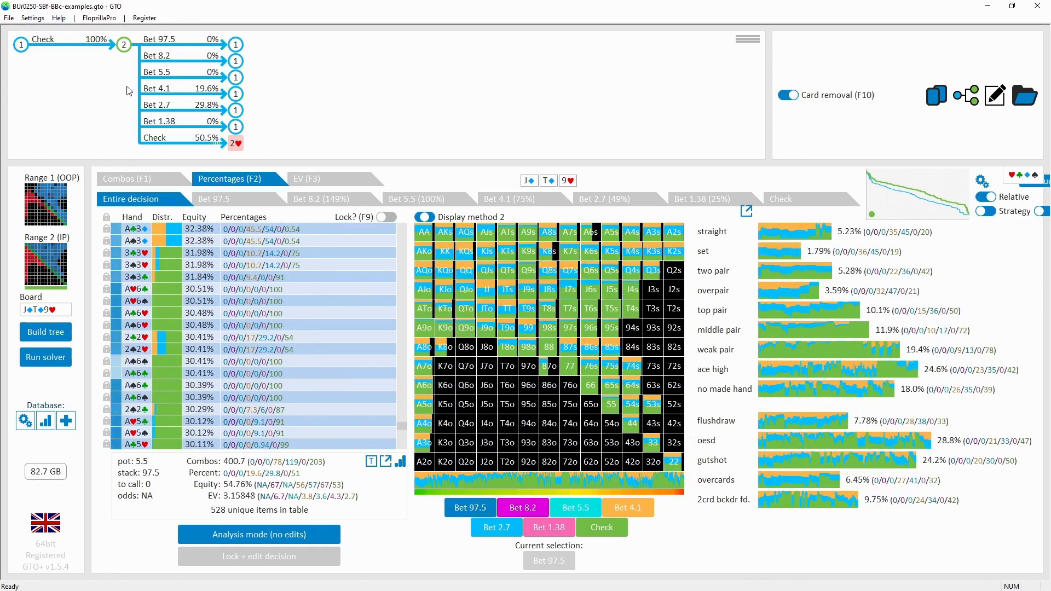
{"action": "left_click", "coordinate": [236, 144]}
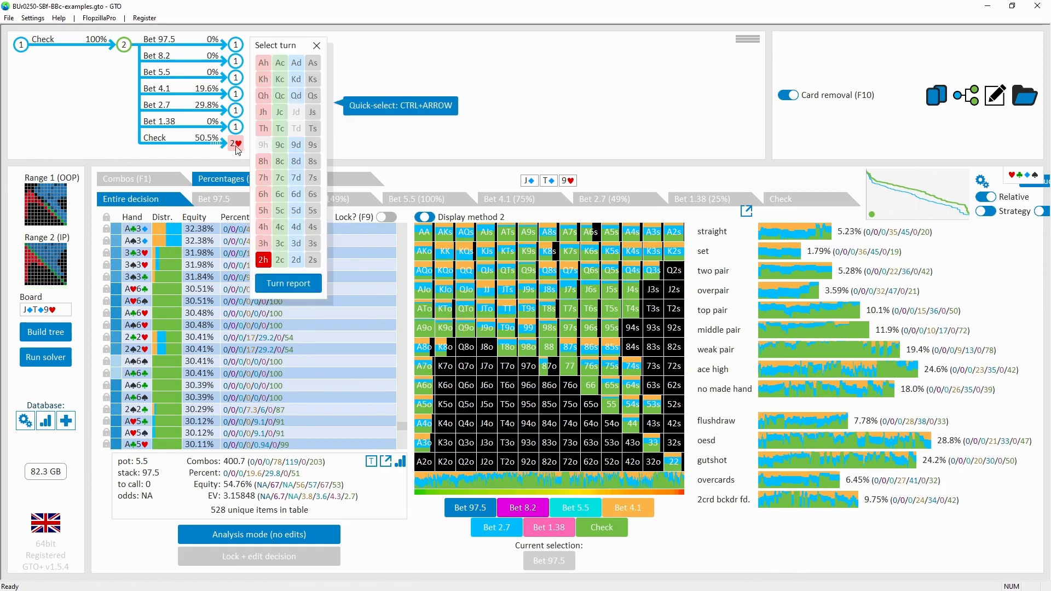
{"action": "left_click", "coordinate": [294, 246]}
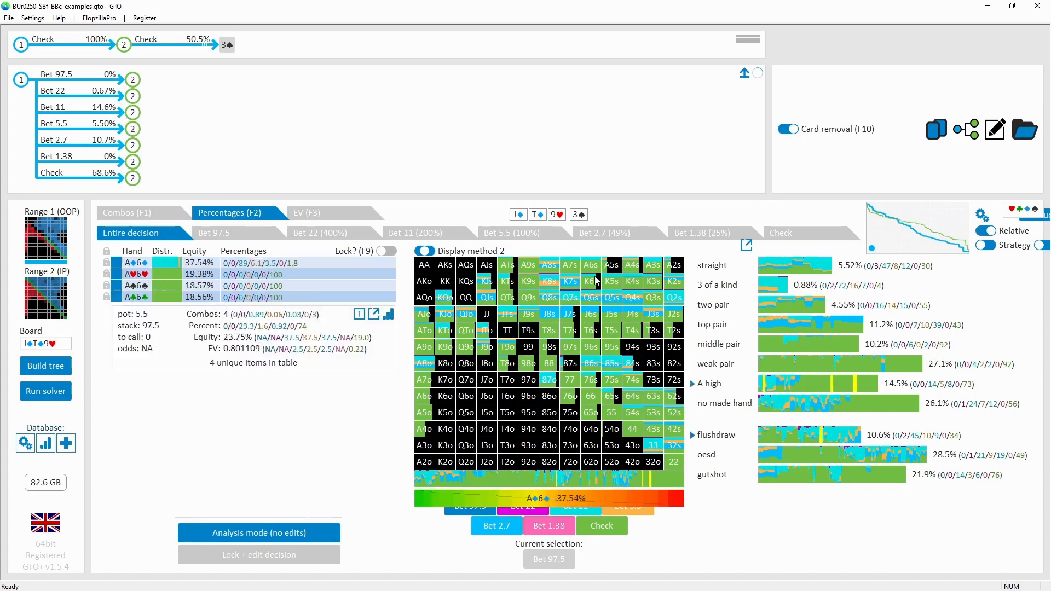
{"action": "mouse_move", "coordinate": [784, 289]}
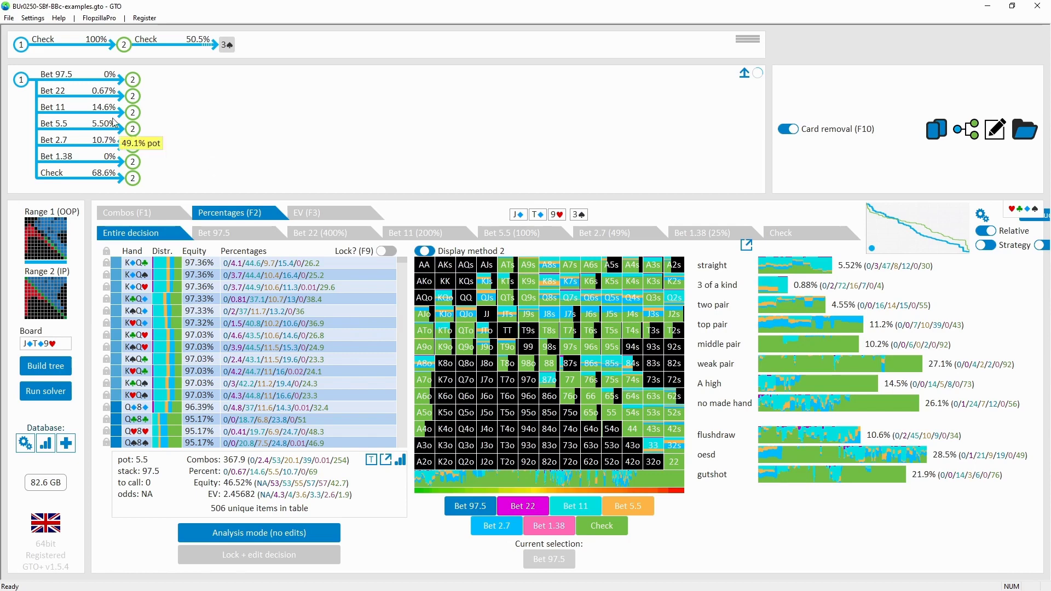
- Follow Player 1's 11 turn bet and Player 2's call, selecting 5♥ as the river card
{"action": "mouse_move", "coordinate": [107, 111]}
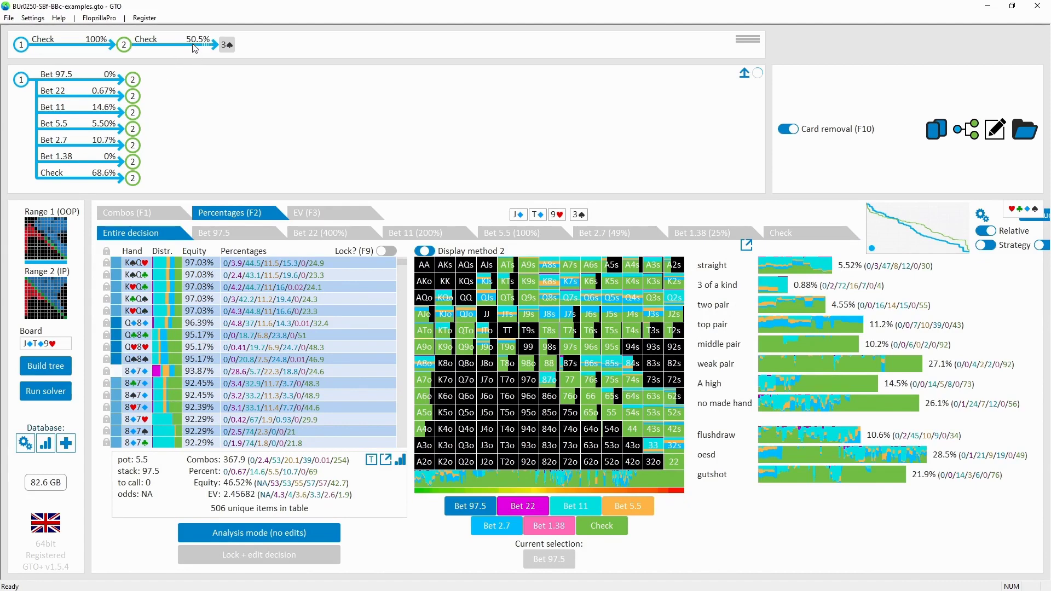
{"action": "left_click", "coordinate": [110, 112]}
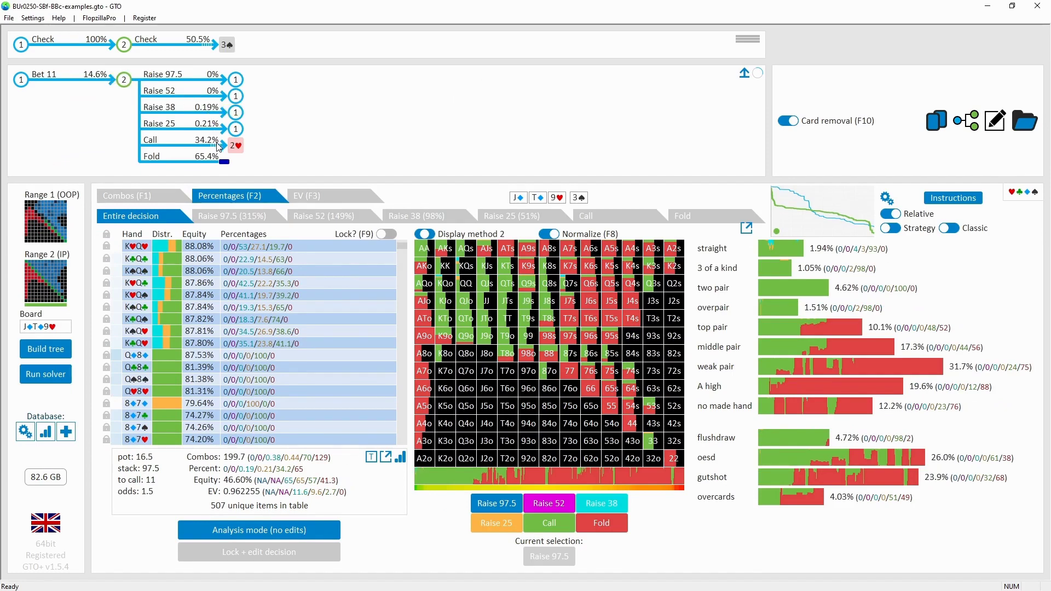
{"action": "left_click", "coordinate": [236, 145]}
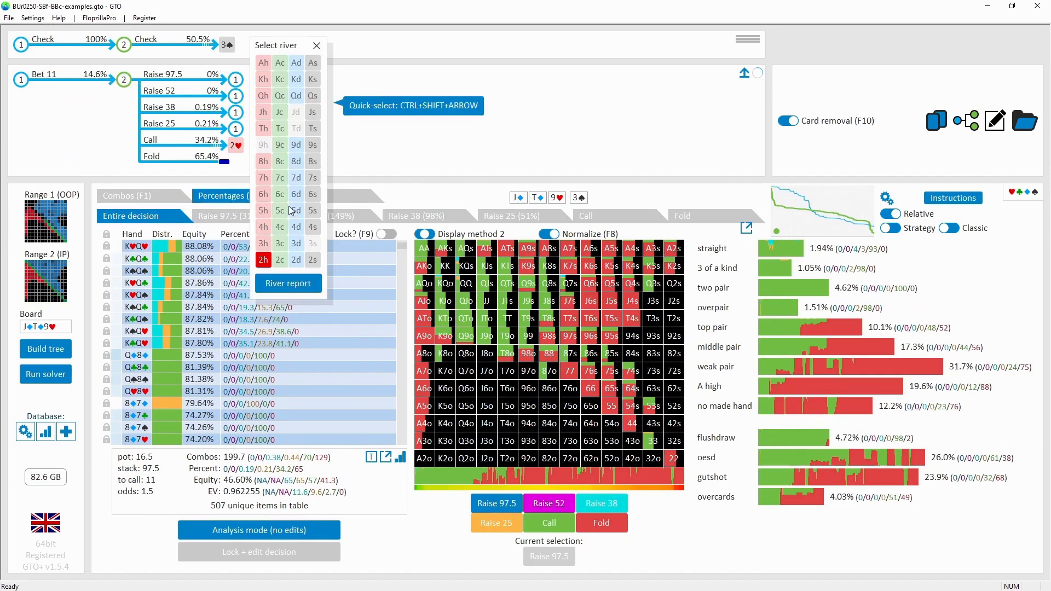
{"action": "key", "text": "5"}
{"action": "key", "text": "h"}
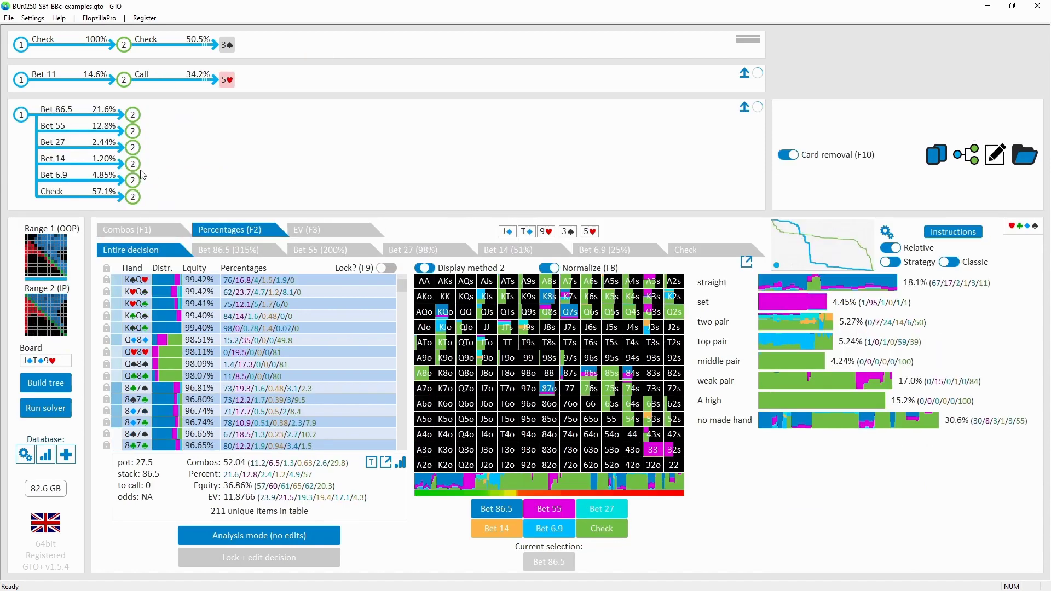
- Examine the straight category in Player 1's 5♥ river decision and open Player 2's response to the 86.5 bet
{"action": "left_click", "coordinate": [791, 282]}
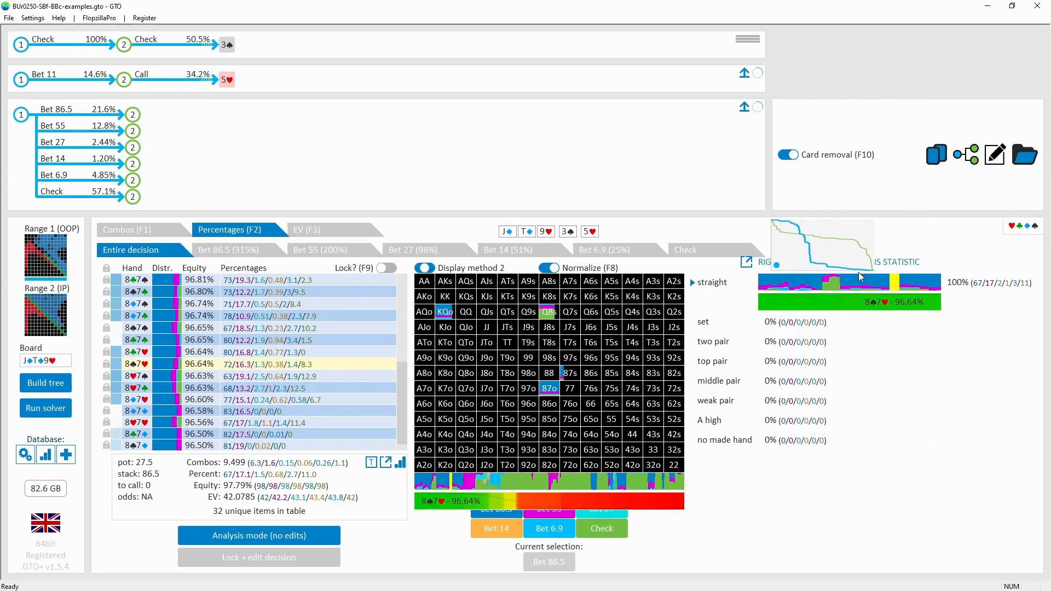
{"action": "right_click", "coordinate": [860, 273]}
{"action": "left_click", "coordinate": [104, 113]}
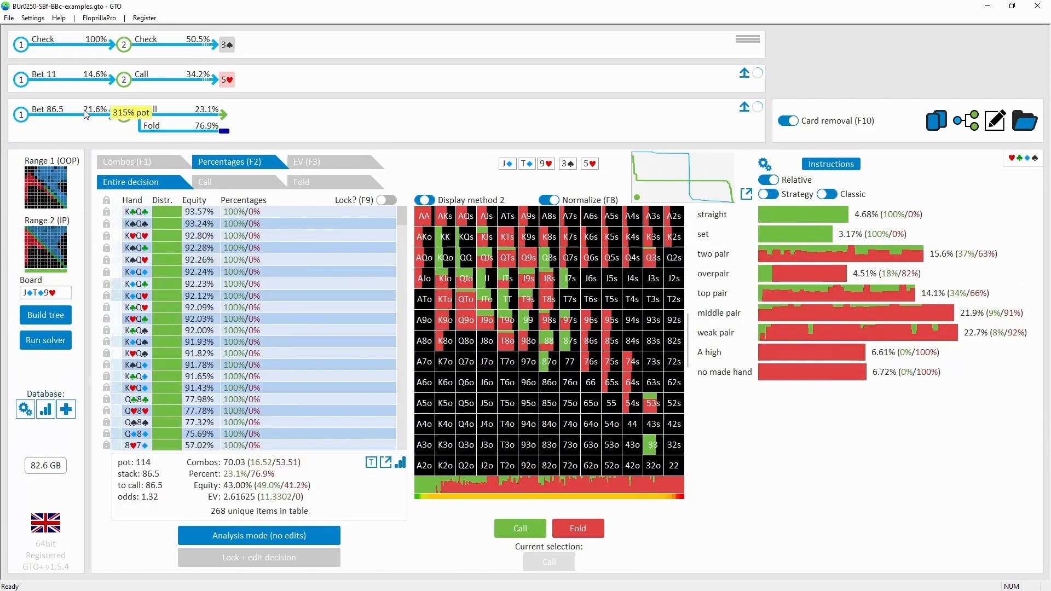
- Explore the 55 river bet line, including Player 1's sets facing the 86.5 raise, and return to Player 1's river decision
{"action": "left_click", "coordinate": [85, 114]}
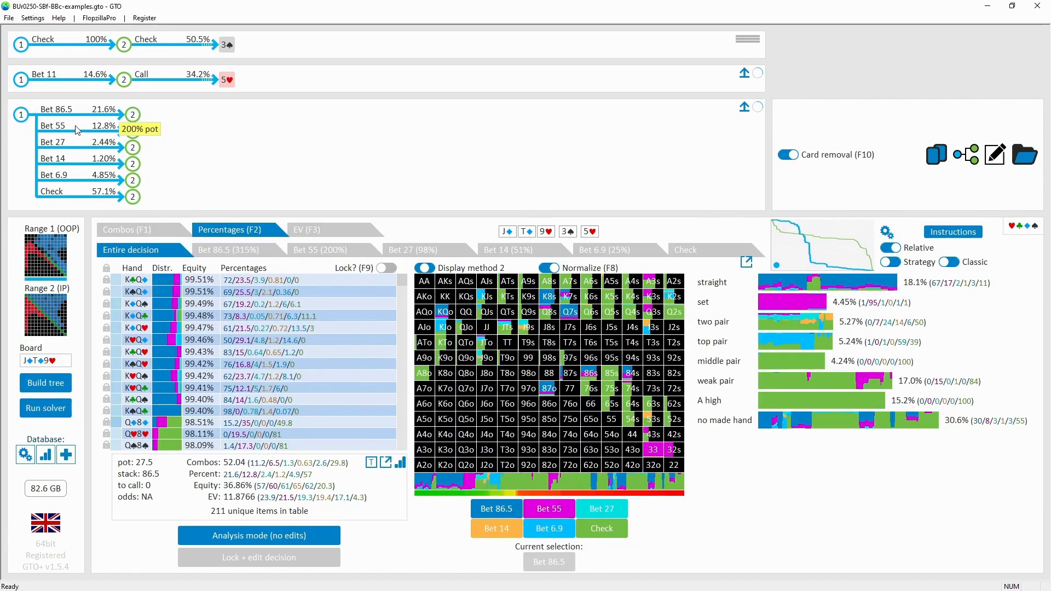
{"action": "left_click", "coordinate": [89, 134]}
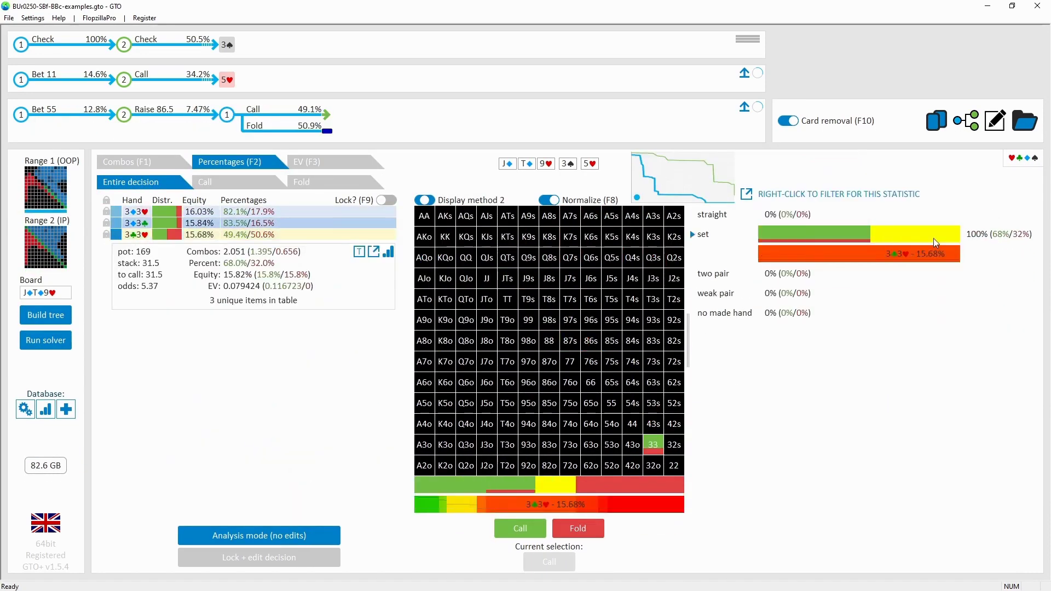
{"action": "left_click", "coordinate": [195, 113]}
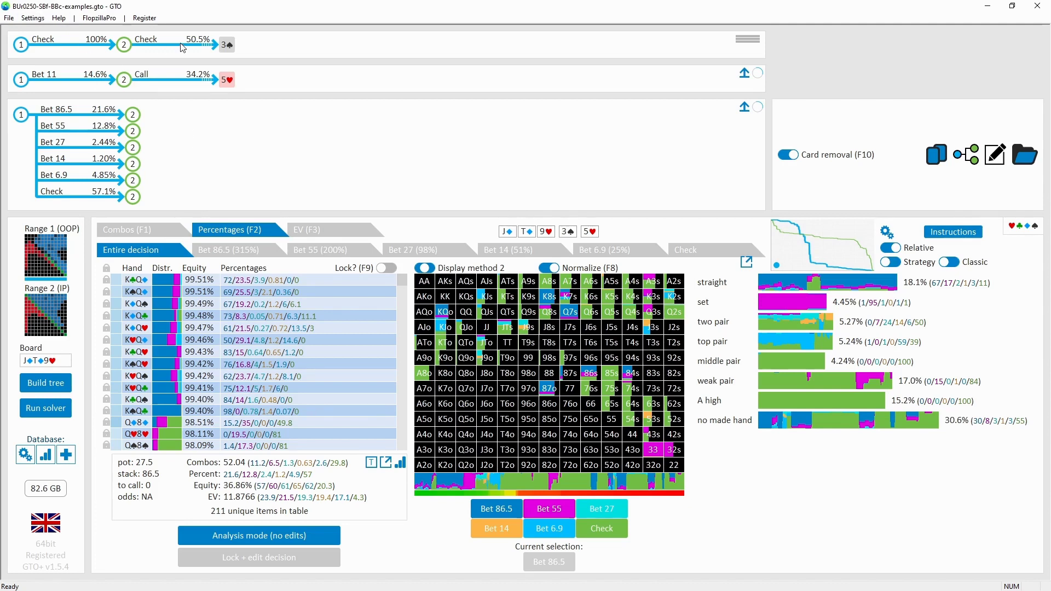
- Change the turn card to 7♣ and examine Player 1's straights, including the KQo and Q8s strategies
{"action": "left_click", "coordinate": [228, 46]}
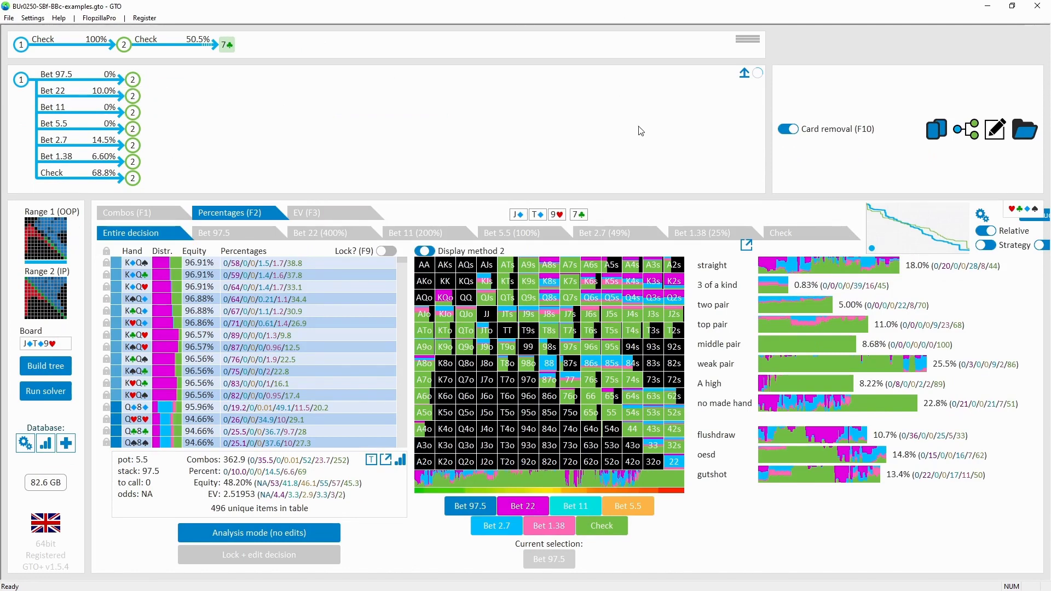
{"action": "left_click", "coordinate": [798, 266]}
{"action": "left_click", "coordinate": [799, 269]}
{"action": "mouse_move", "coordinate": [452, 299]}
{"action": "mouse_move", "coordinate": [552, 300]}
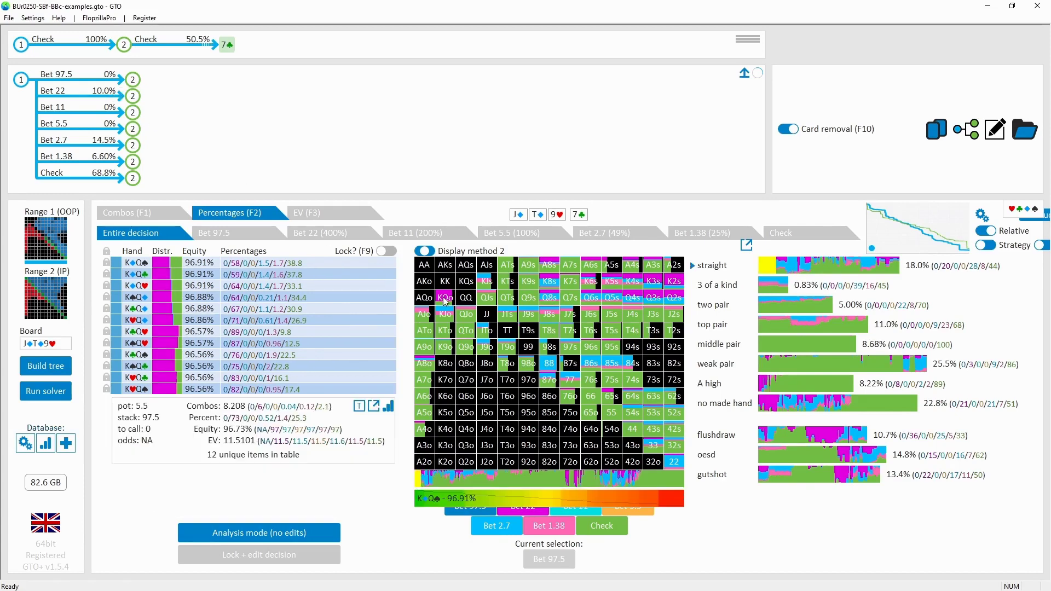
- Open Player 2's response to the 22 turn bet and follow the call to Player 1's decision on the 2♥ river
{"action": "left_click", "coordinate": [102, 100]}
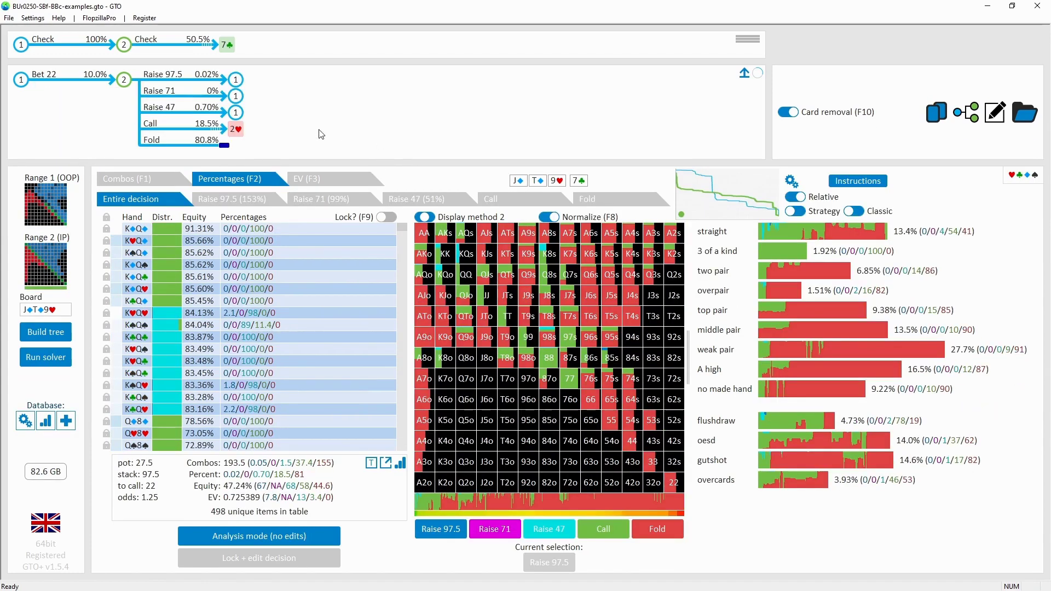
{"action": "mouse_move", "coordinate": [663, 237]}
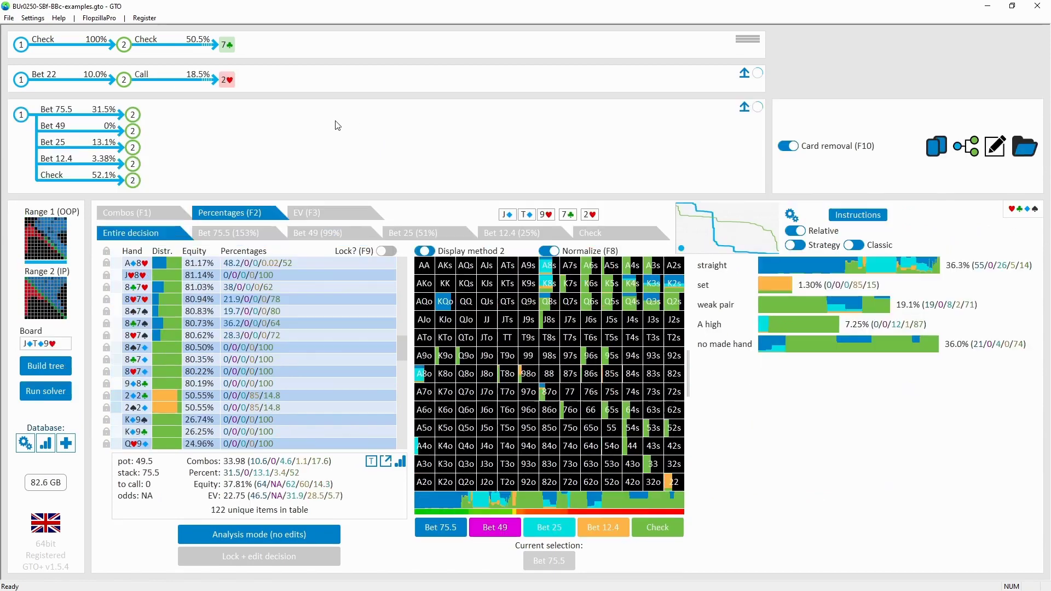
{"action": "left_click", "coordinate": [314, 124]}
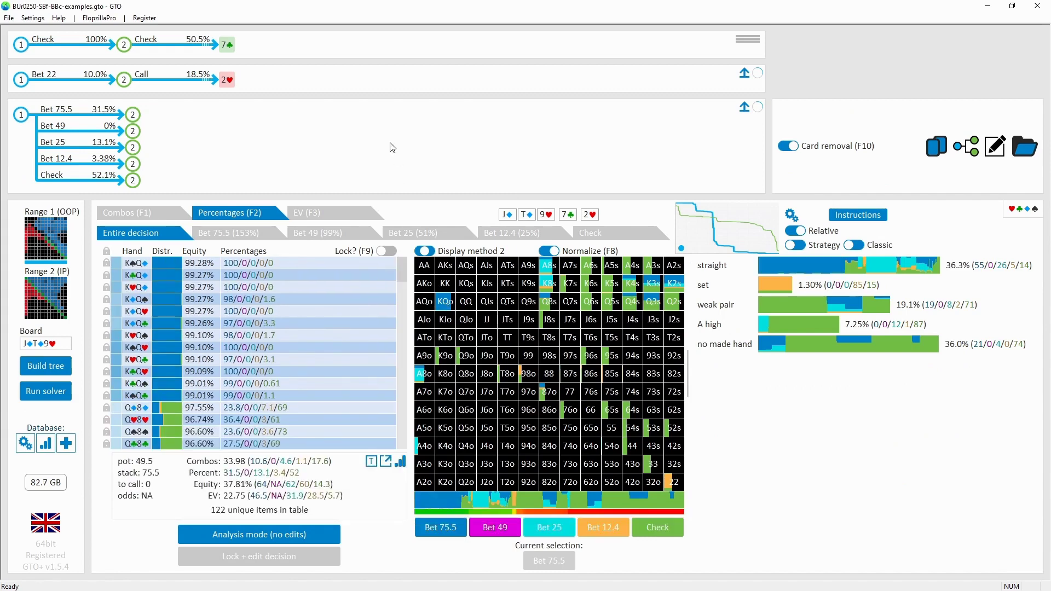
- Examine the hand categories in Player 1's 22 turn bet range and revisit the call line to the 2♥ river
{"action": "left_click", "coordinate": [104, 78]}
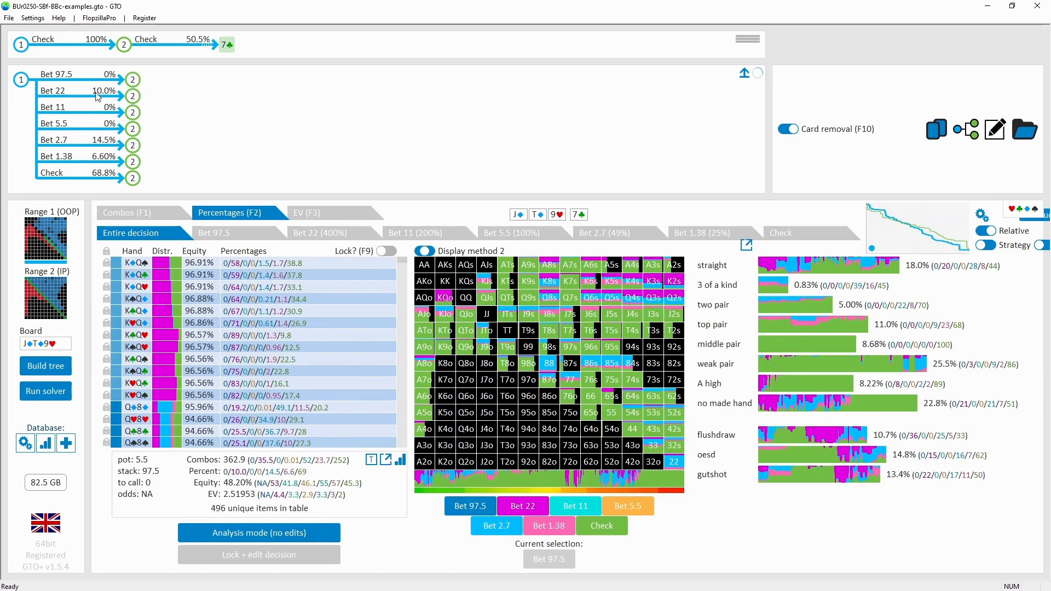
{"action": "left_click", "coordinate": [314, 236]}
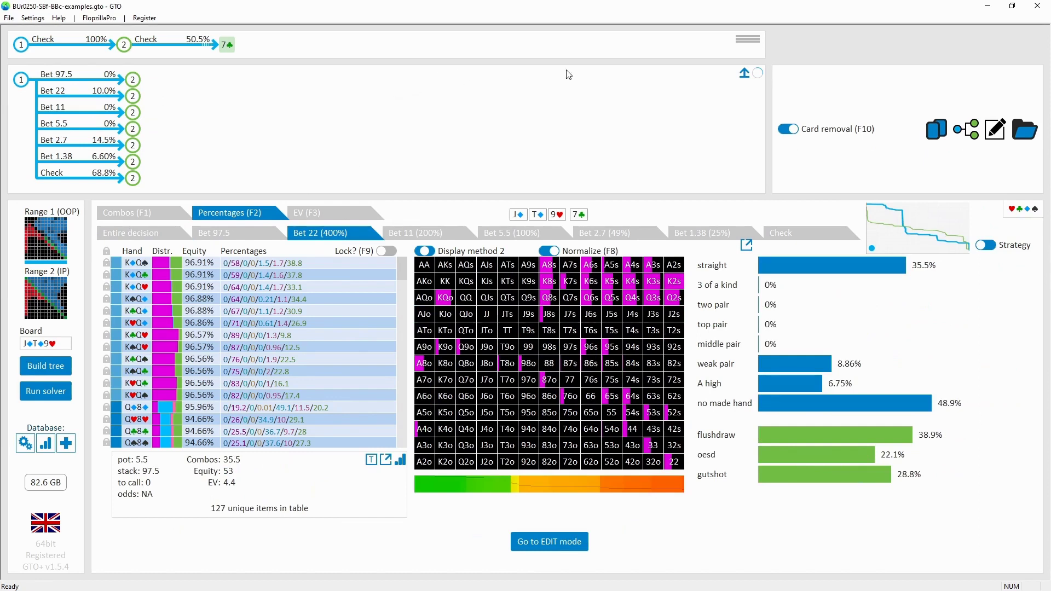
{"action": "left_click", "coordinate": [705, 265]}
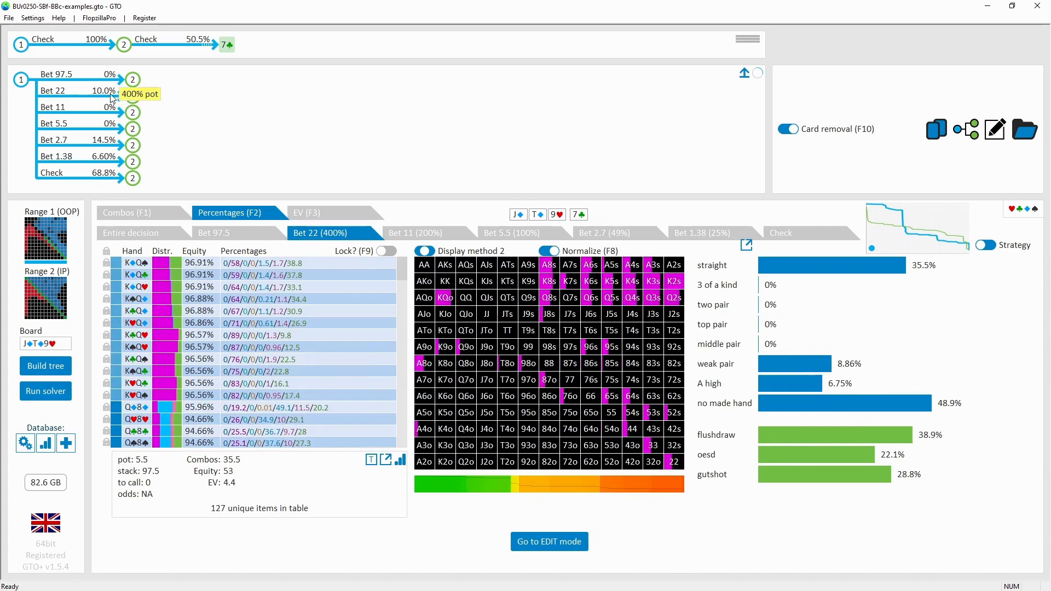
{"action": "left_click", "coordinate": [134, 96]}
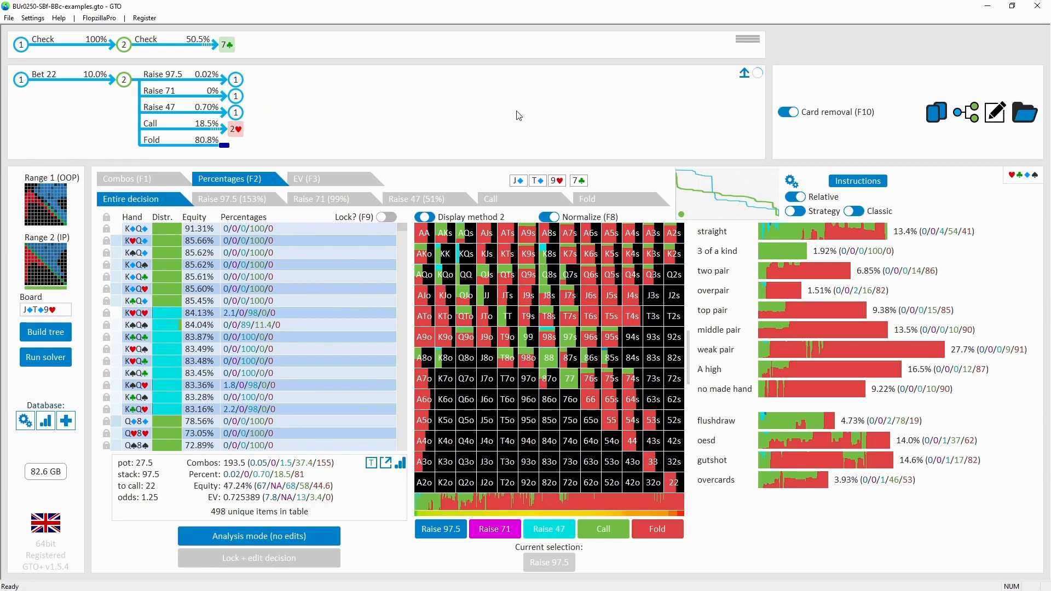
{"action": "left_click", "coordinate": [229, 129]}
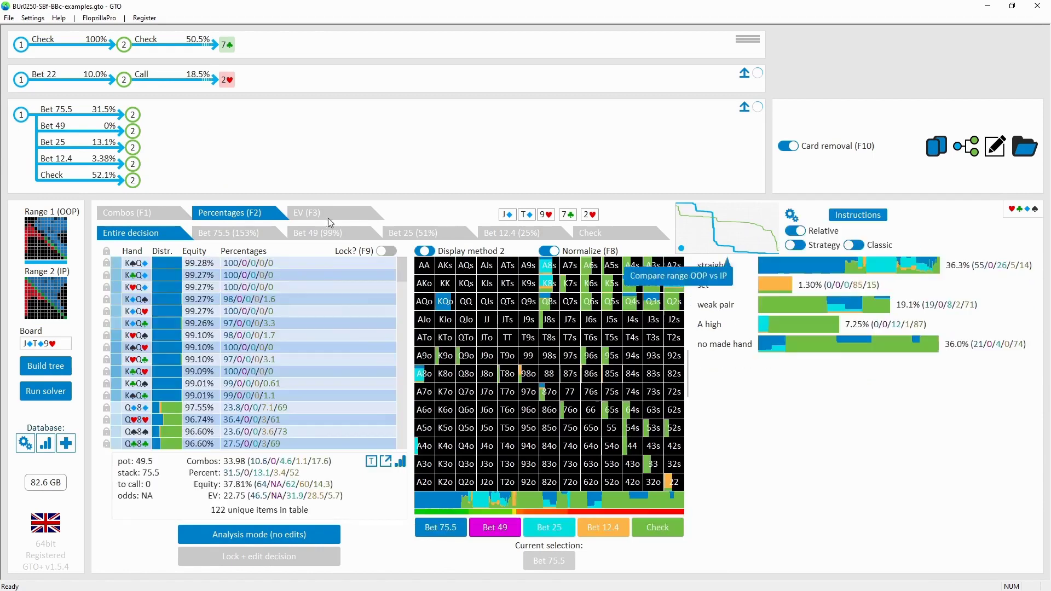
- Load the A♣8♦2♠ flop from the database distributions report and open Player 2's decision after the check
{"action": "left_click", "coordinate": [99, 164]}
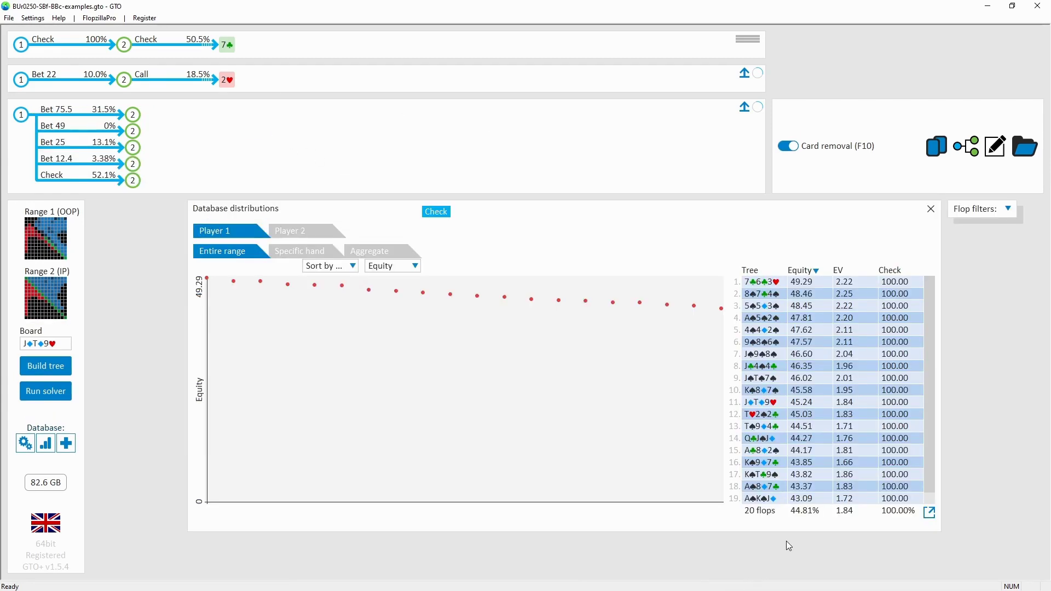
{"action": "left_click", "coordinate": [780, 456]}
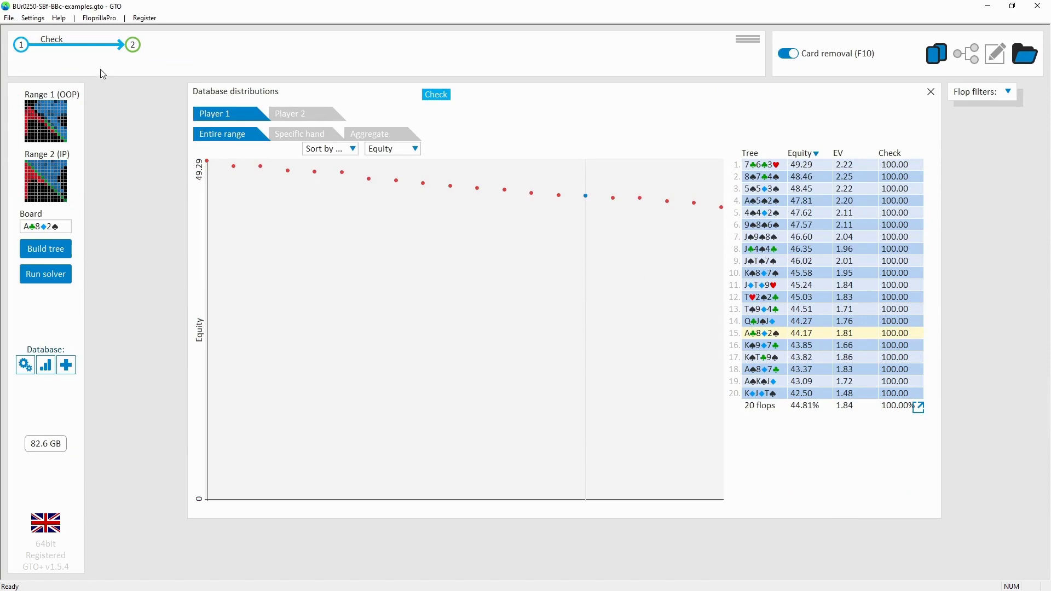
{"action": "left_click", "coordinate": [131, 45]}
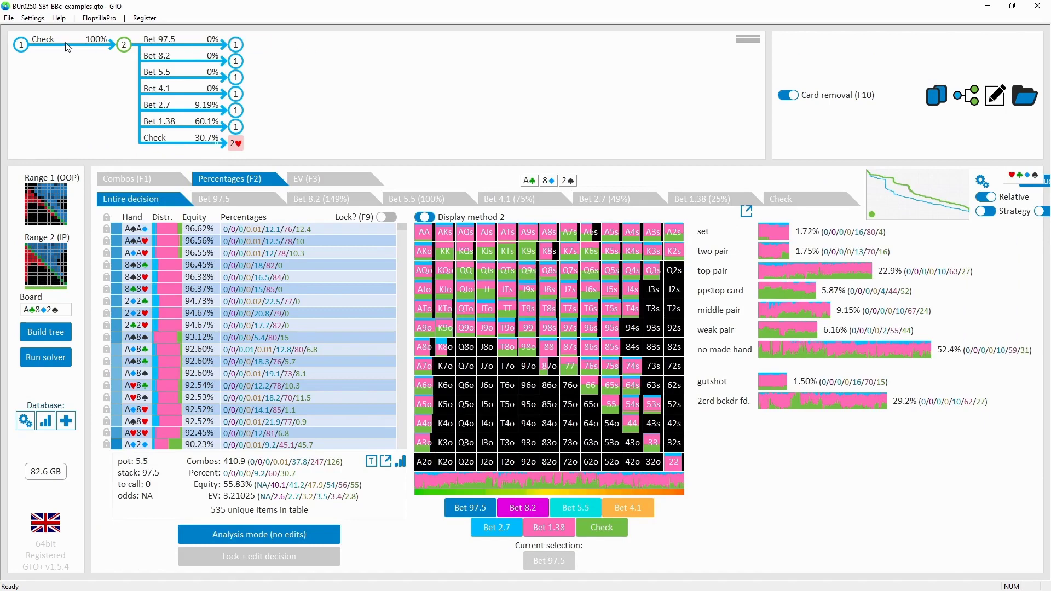
- Review Player 1's and Player 2's A♣8♦2♠ flop decisions and open Player 1's response to the 1.38 bet
{"action": "left_click", "coordinate": [67, 46]}
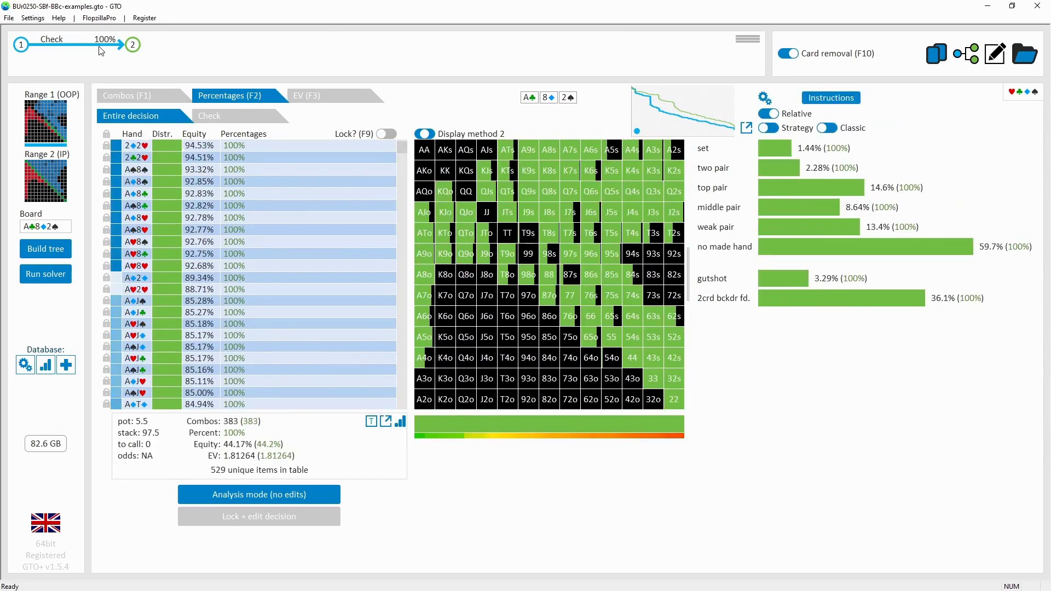
{"action": "left_click", "coordinate": [103, 48]}
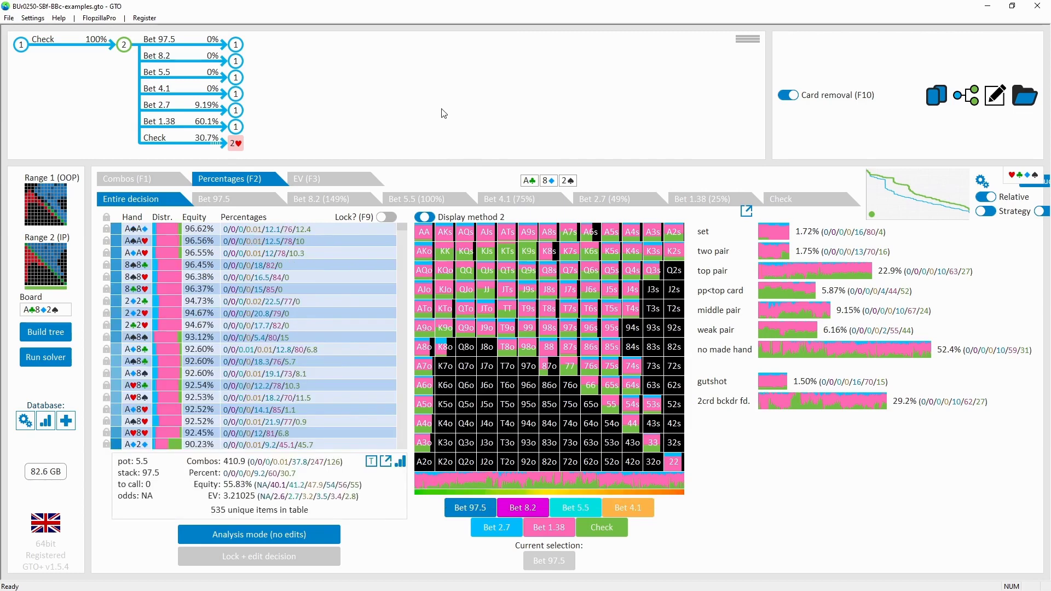
{"action": "left_click", "coordinate": [218, 129]}
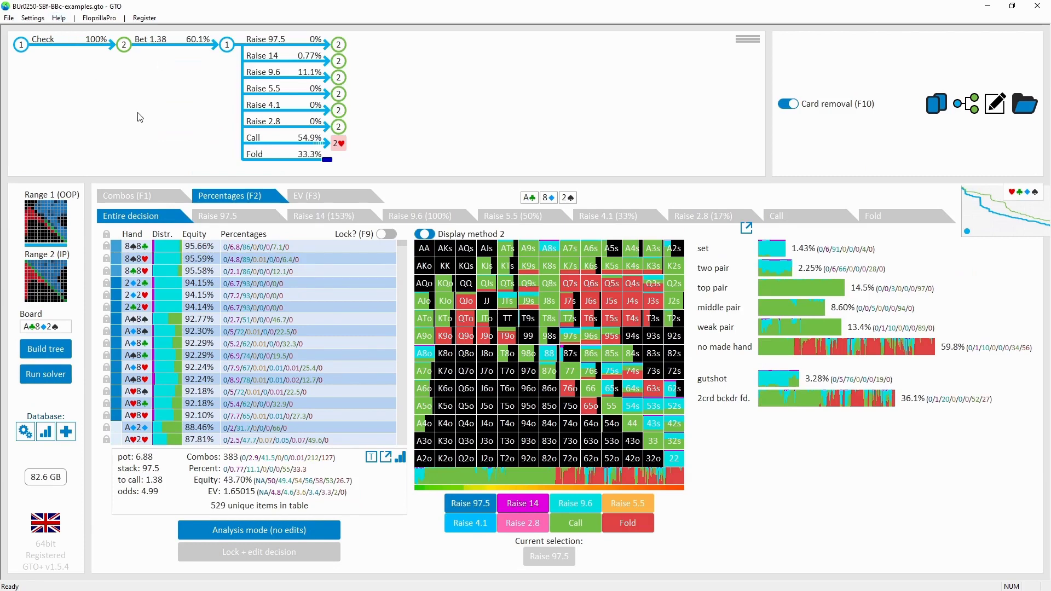
- Select 6♥ as the turn card after Player 1's call and open Player 2's decision after the turn check
{"action": "mouse_move", "coordinate": [320, 77]}
{"action": "left_click", "coordinate": [344, 148]}
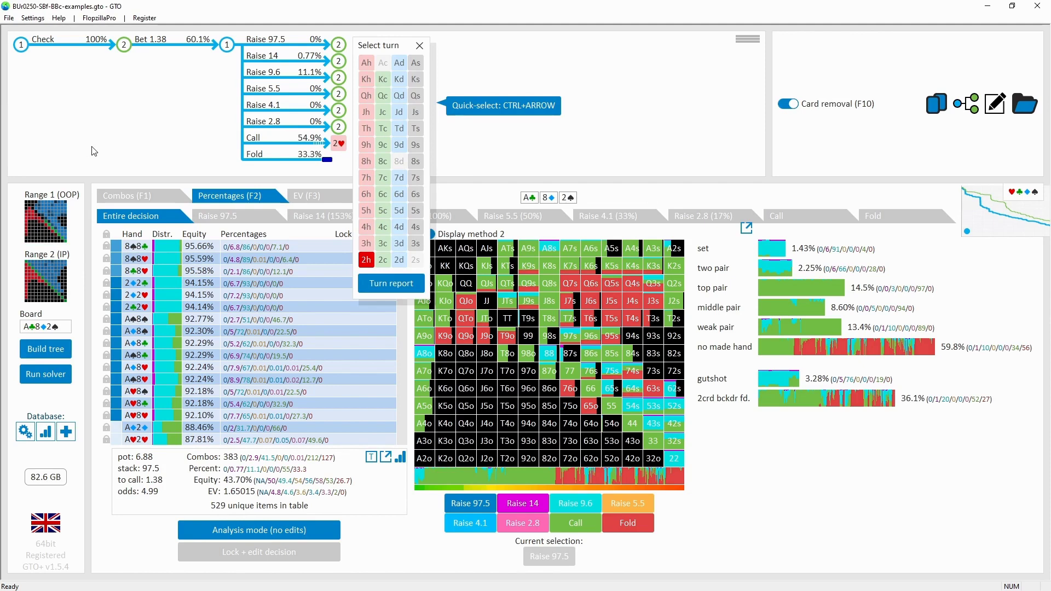
{"action": "key", "text": "6"}
{"action": "key", "text": "h"}
{"action": "left_click", "coordinate": [107, 174]}
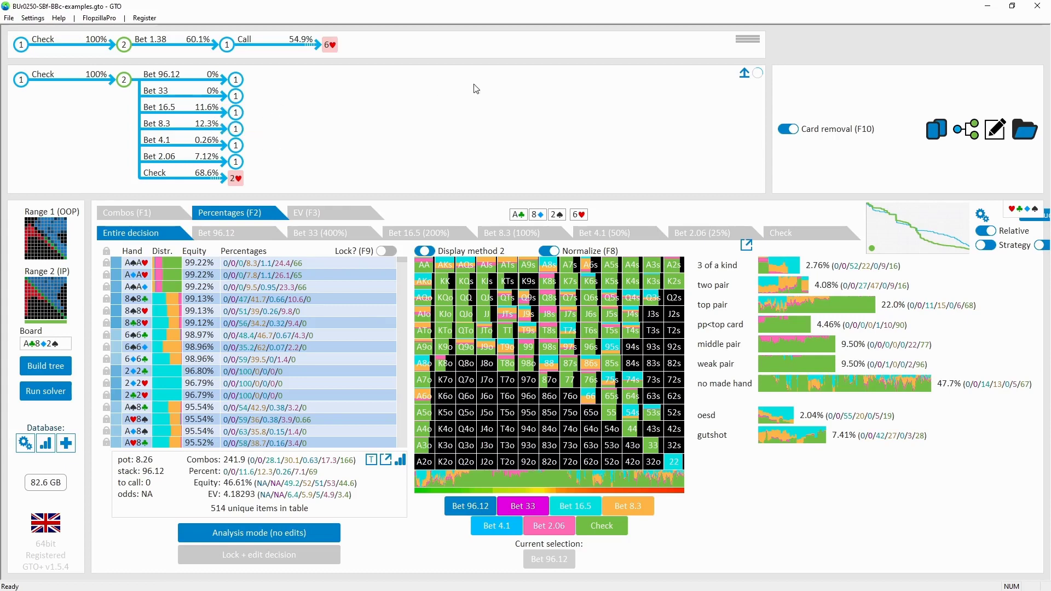
- Examine Player 2's AKo, AQs, A8s and 66 turn strategies and open Player 1's response to the 16.5 bet
{"action": "mouse_move", "coordinate": [430, 286]}
{"action": "mouse_move", "coordinate": [466, 267]}
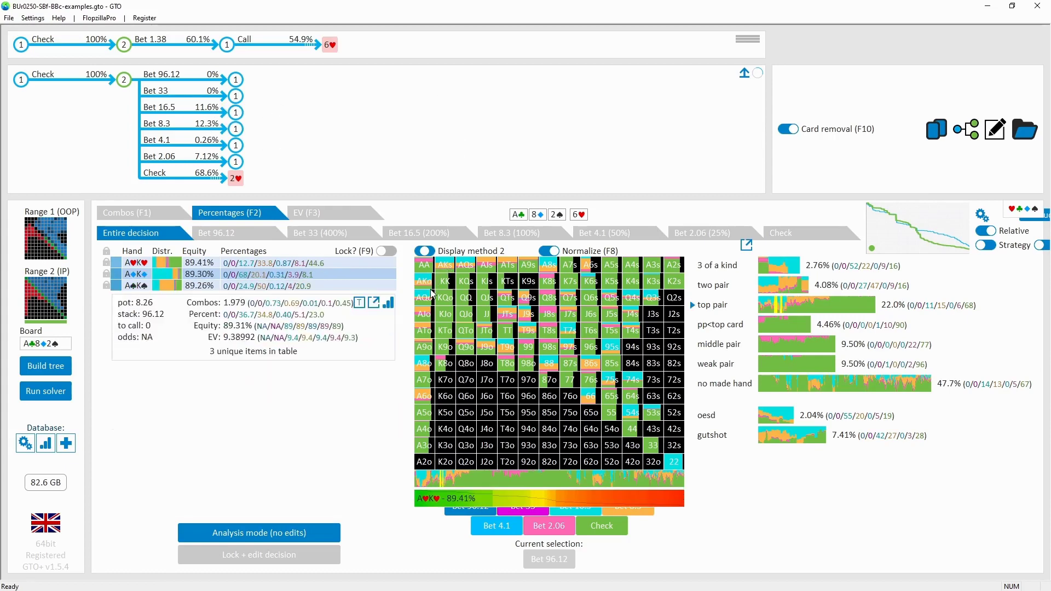
{"action": "mouse_move", "coordinate": [555, 266]}
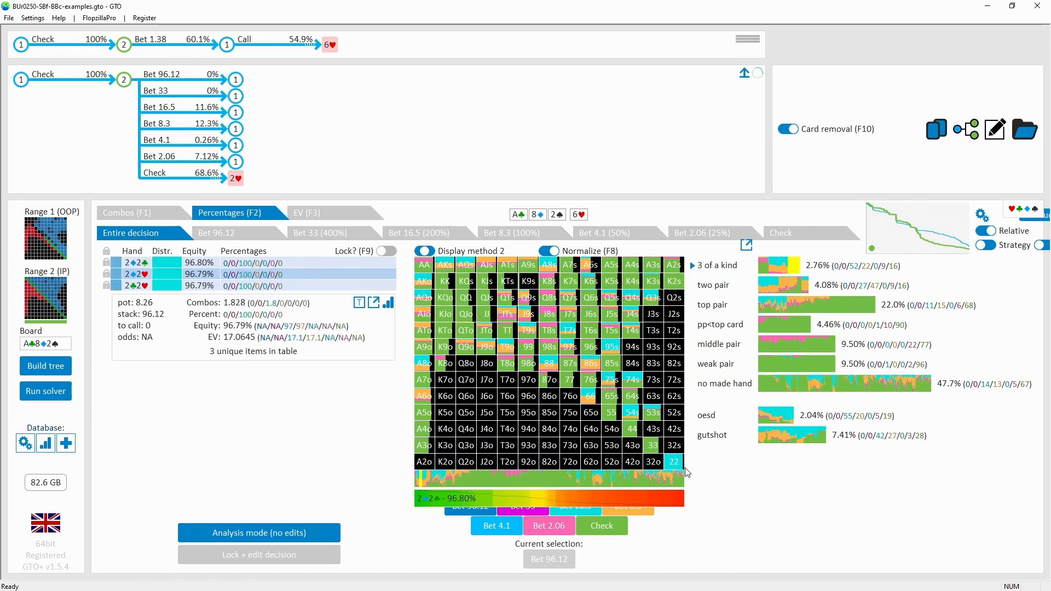
{"action": "mouse_move", "coordinate": [591, 403]}
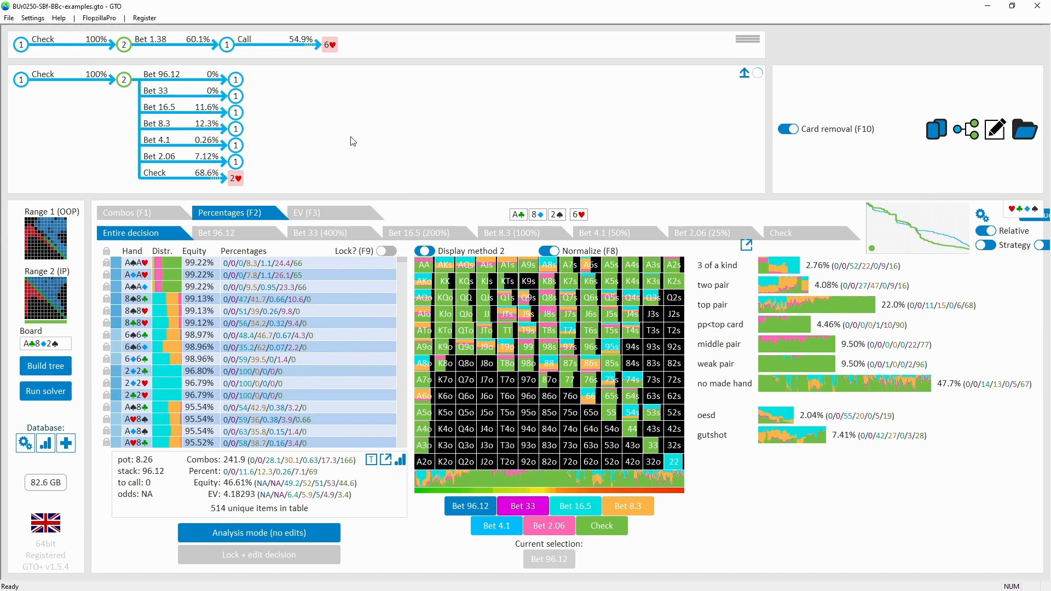
{"action": "left_click", "coordinate": [212, 112]}
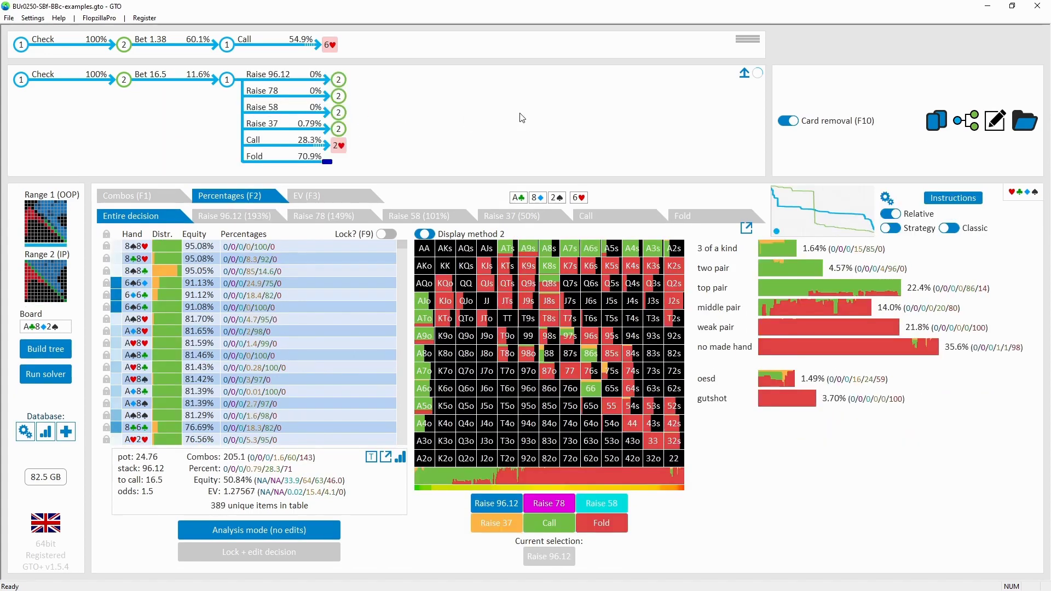
- Examine the top pair hands, including A♠9♣, in Player 1's turn response to the 16.5 bet
{"action": "left_click", "coordinate": [773, 287]}
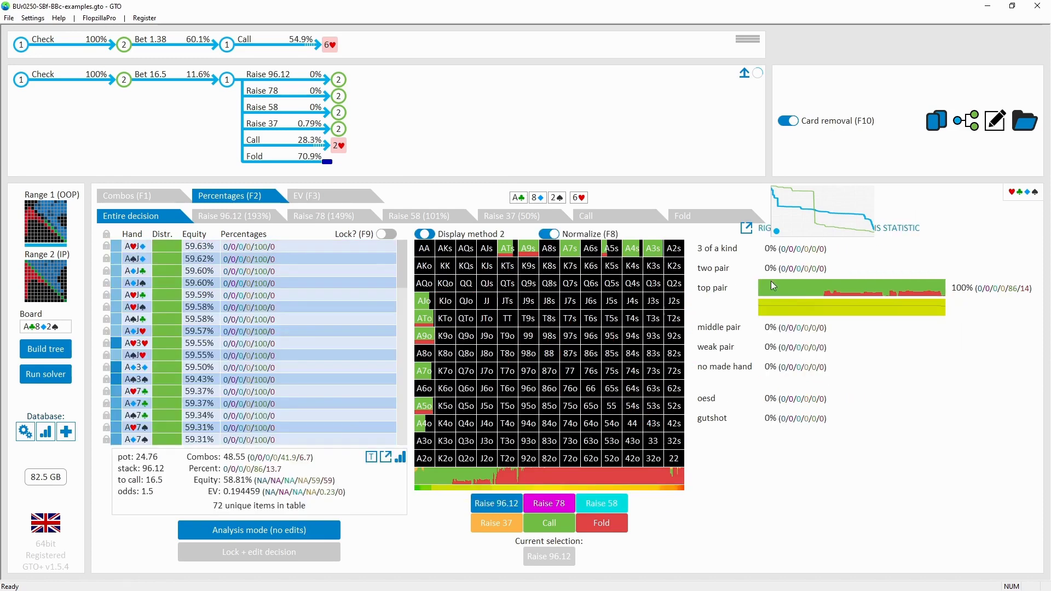
{"action": "mouse_move", "coordinate": [930, 291]}
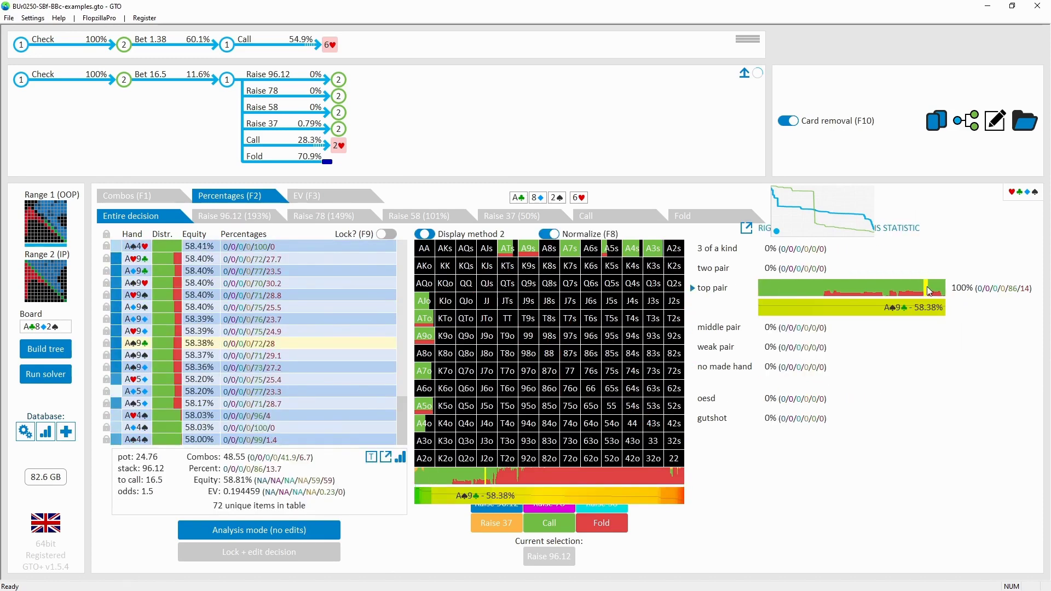
{"action": "left_click", "coordinate": [933, 291]}
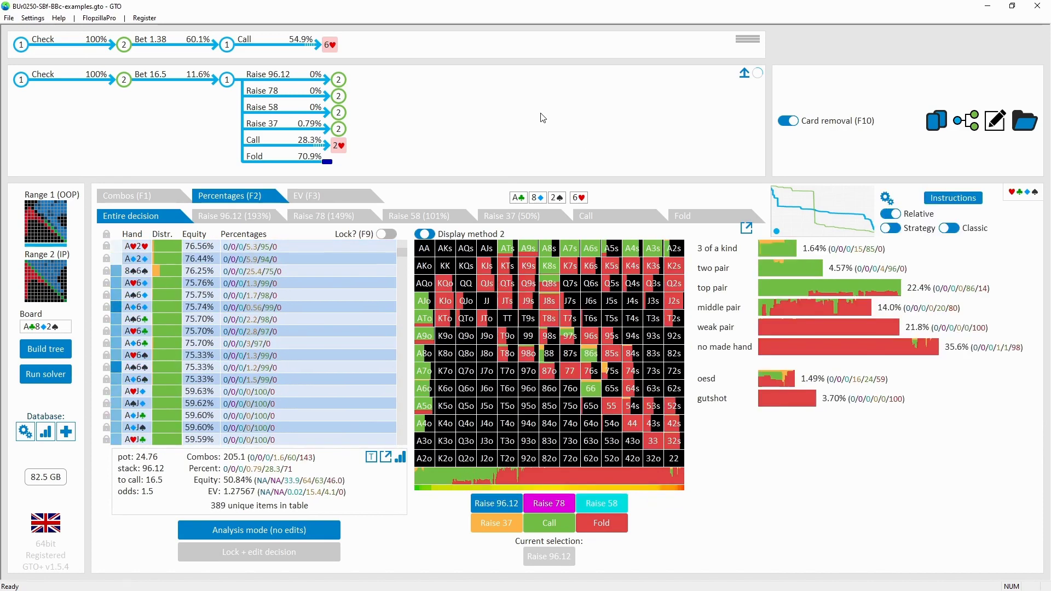
- Select T♦ as the river card after the 16.5 call and review Player 2's AQs strategy after the river check
{"action": "left_click", "coordinate": [339, 145]}
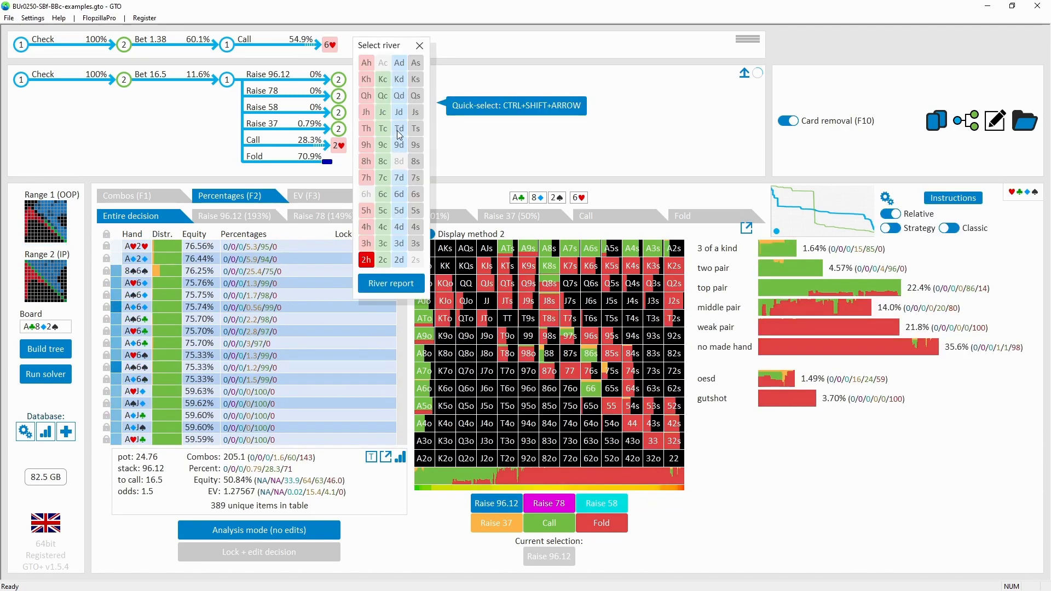
{"action": "left_click", "coordinate": [398, 130]}
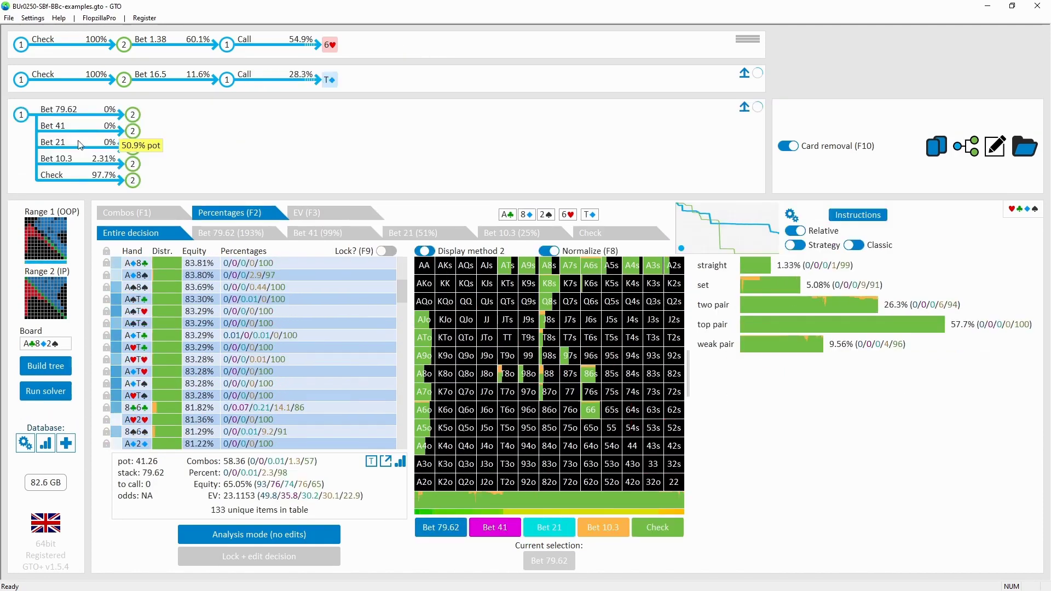
{"action": "left_click", "coordinate": [104, 181]}
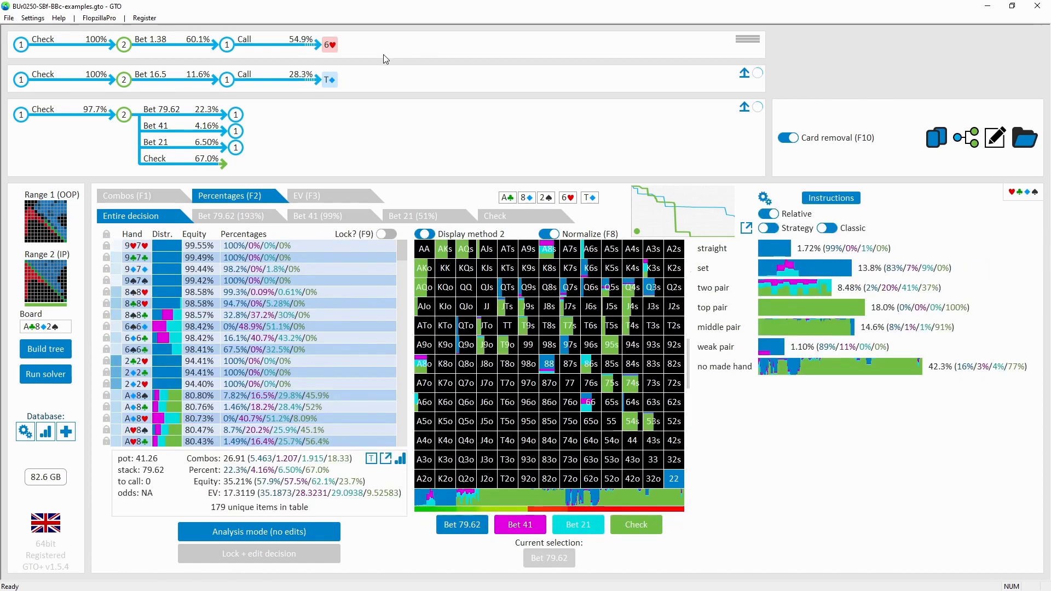
{"action": "mouse_move", "coordinate": [197, 145]}
{"action": "mouse_move", "coordinate": [429, 290]}
{"action": "mouse_move", "coordinate": [448, 258]}
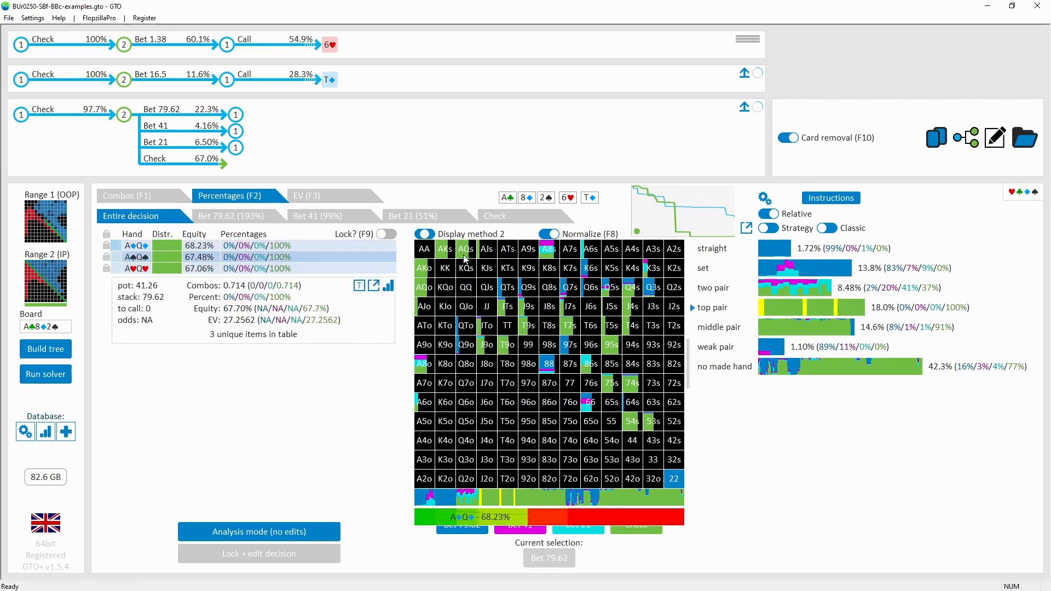
- Go back to Player 2's turn decision and follow the 8.3 bet and call to Player 2's decision after the T♦ river check
{"action": "left_click", "coordinate": [192, 81]}
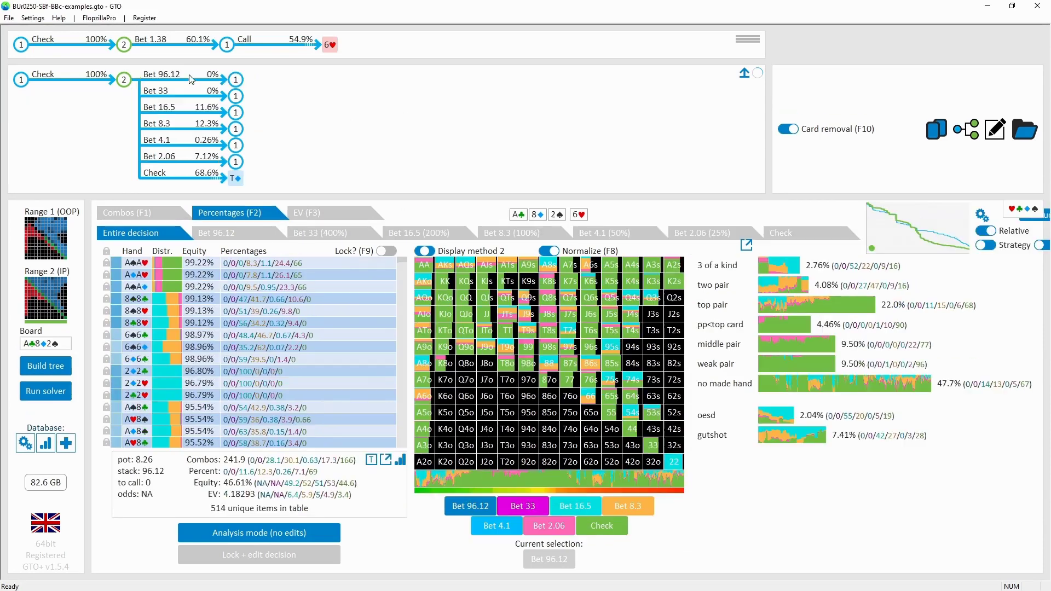
{"action": "left_click", "coordinate": [211, 130]}
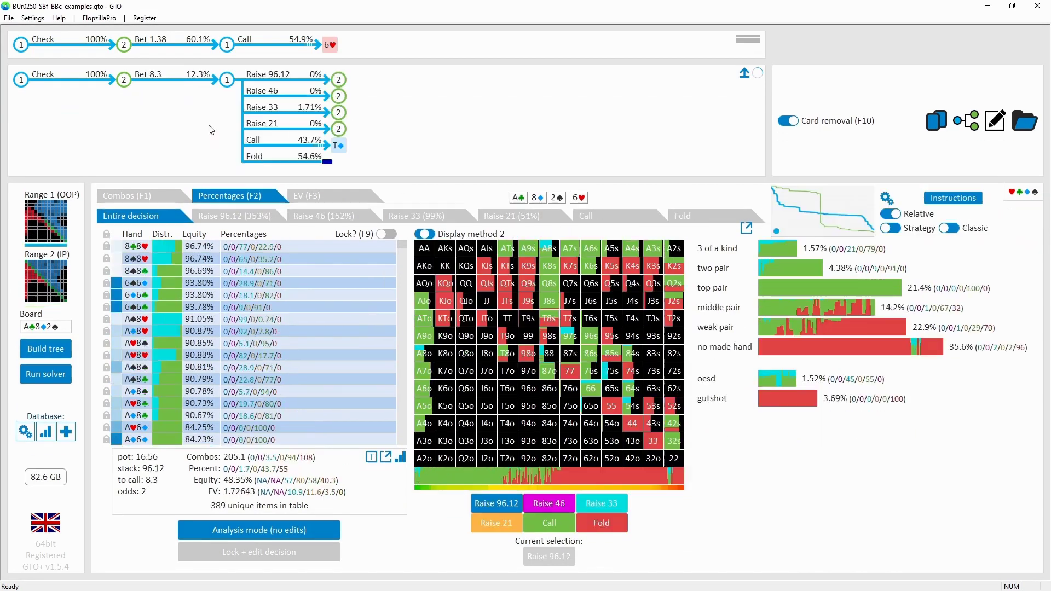
{"action": "left_click", "coordinate": [257, 140]}
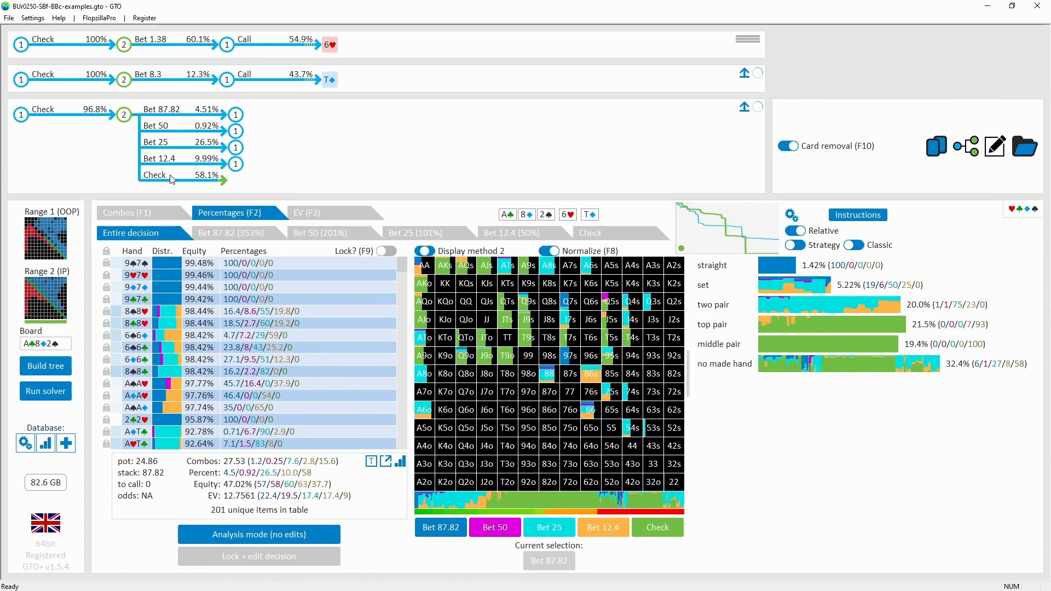
- Change the river card after the 8.3 call to 6♦ and review Player 2's AQs strategy
{"action": "left_click", "coordinate": [333, 81]}
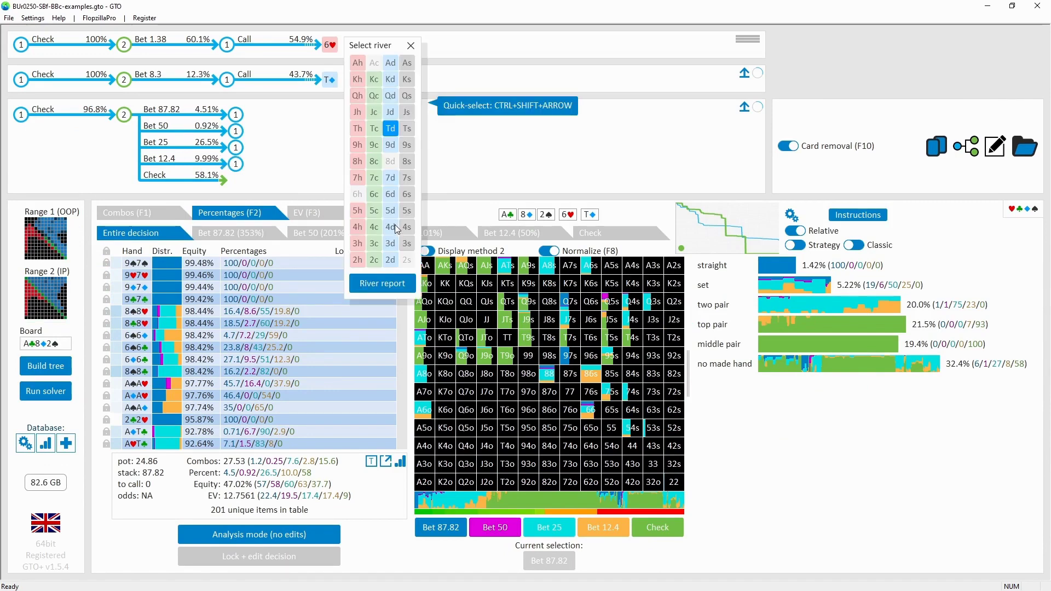
{"action": "left_click", "coordinate": [393, 198]}
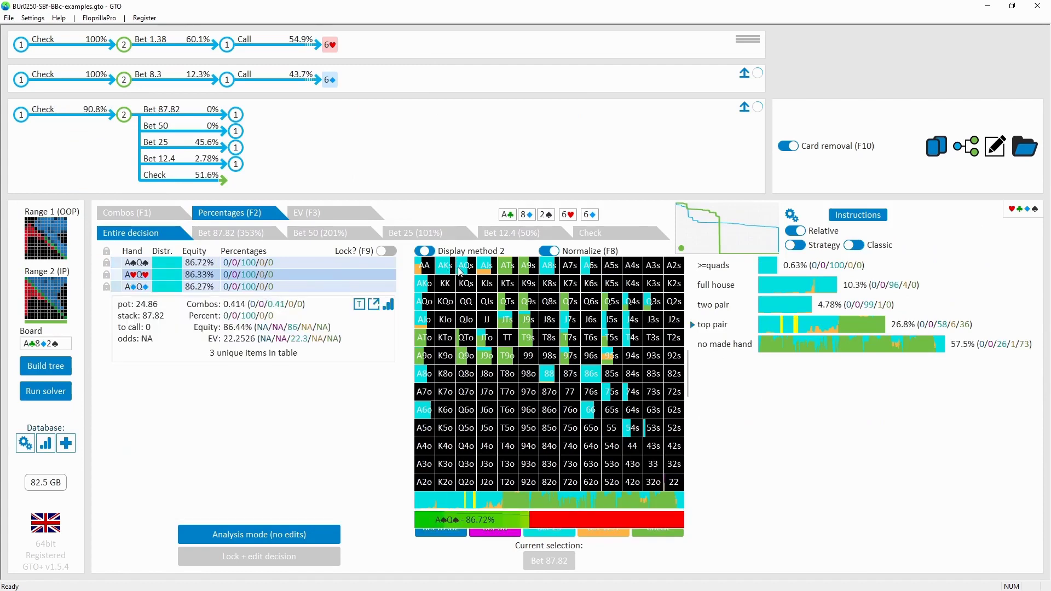
- Change the river card to 9♣, then return to Player 1's opening decision on the A♣8♦2♠ flop
{"action": "left_click", "coordinate": [329, 80]}
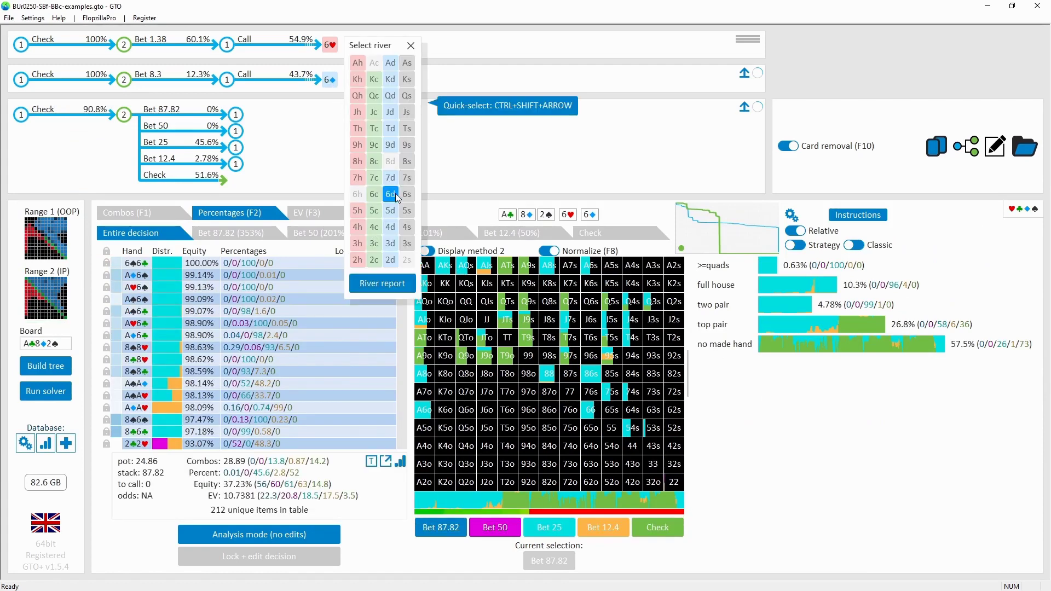
{"action": "left_click", "coordinate": [375, 229]}
{"action": "left_click", "coordinate": [99, 190]}
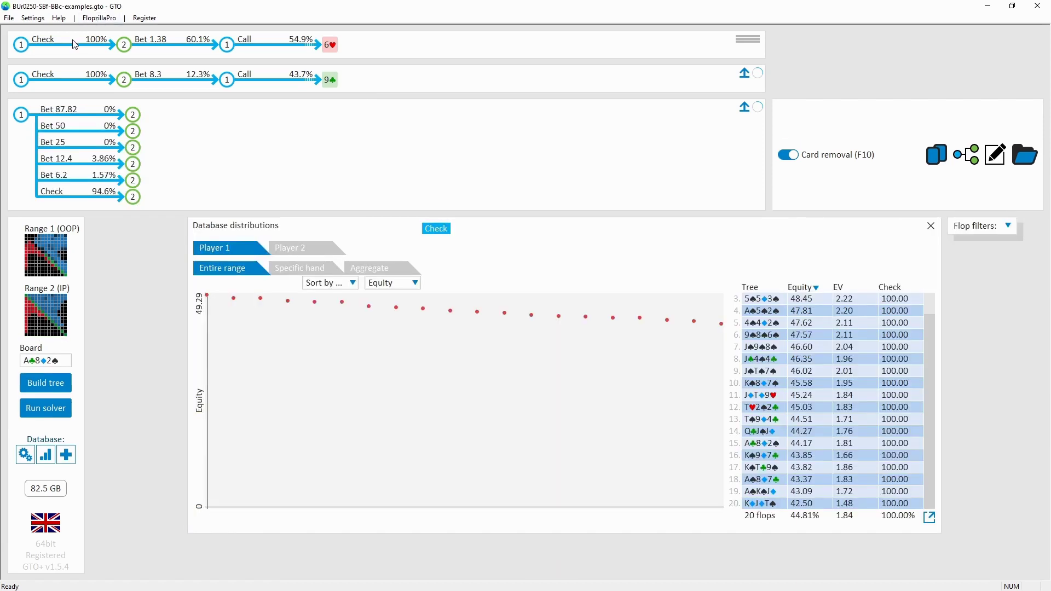
{"action": "left_click", "coordinate": [75, 45]}
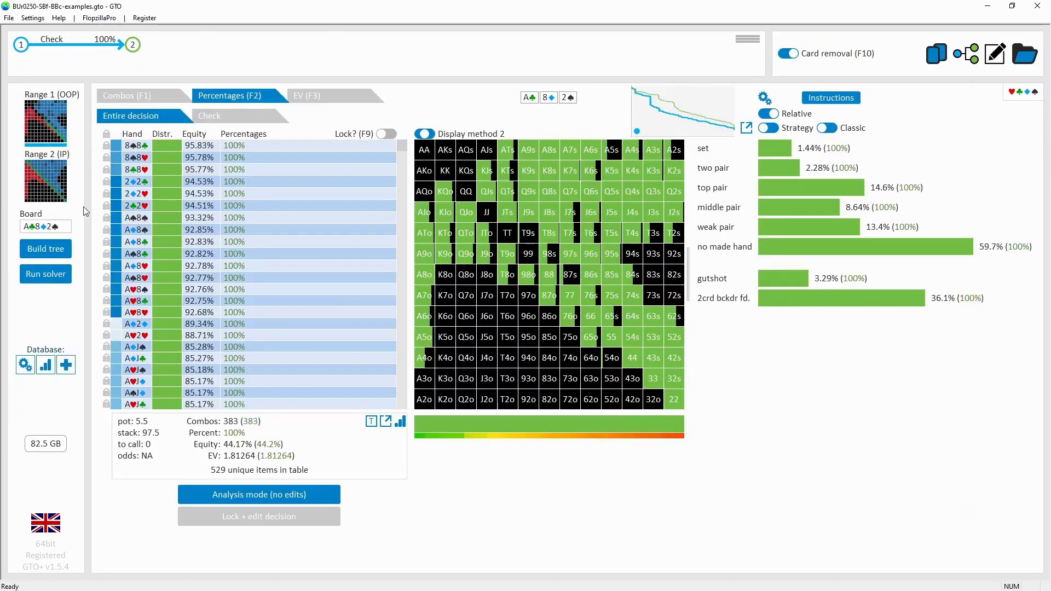